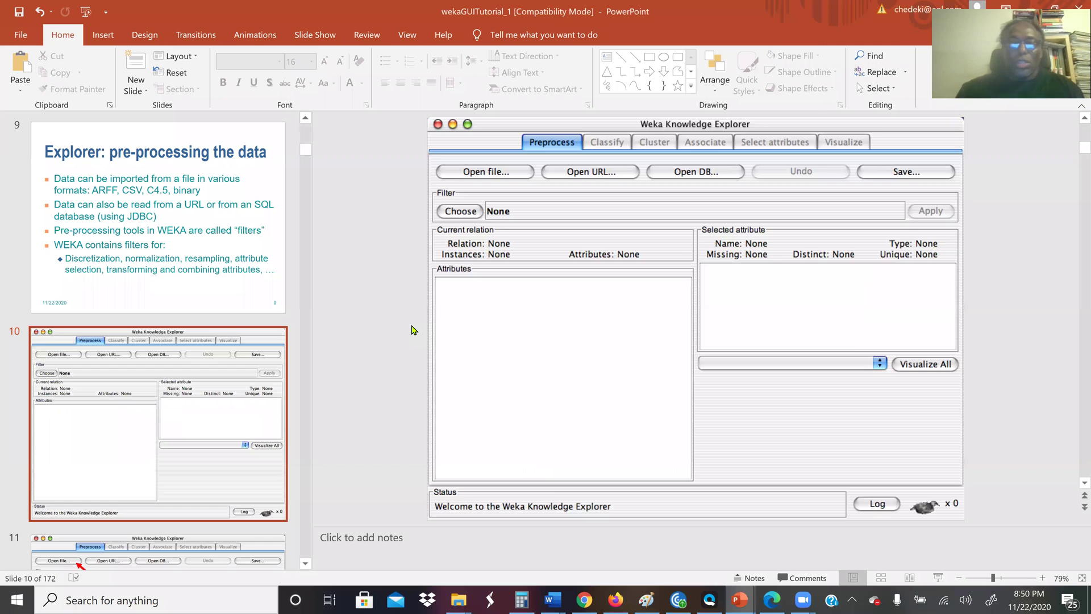
Switch to a new Microsoft Edge window and go to google.com
{"action": "left_click", "coordinate": [15, 599]}
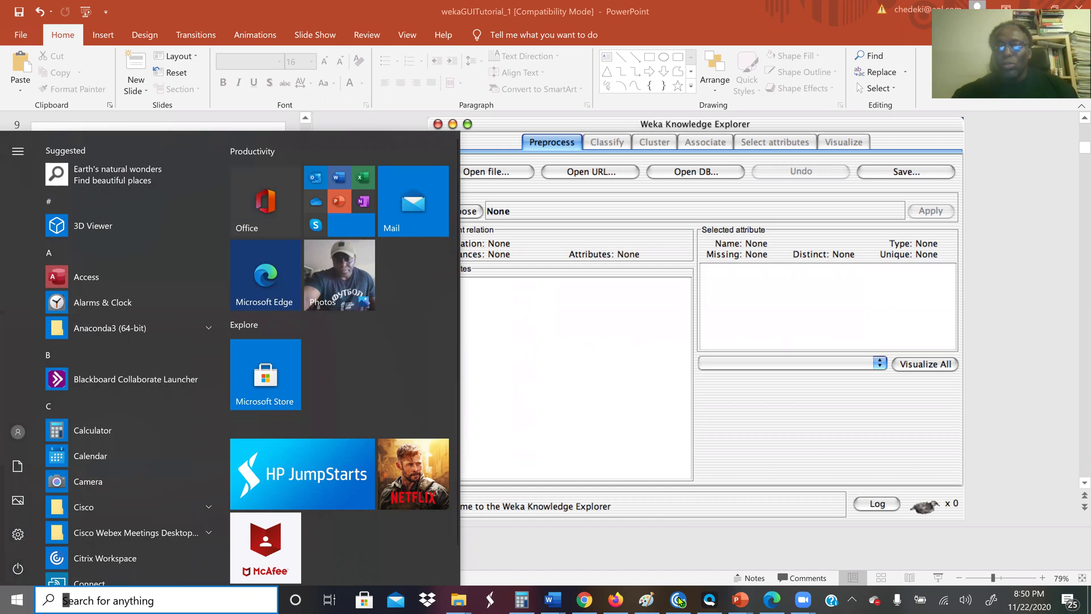
{"action": "right_click", "coordinate": [584, 600]}
{"action": "left_click", "coordinate": [242, 279]}
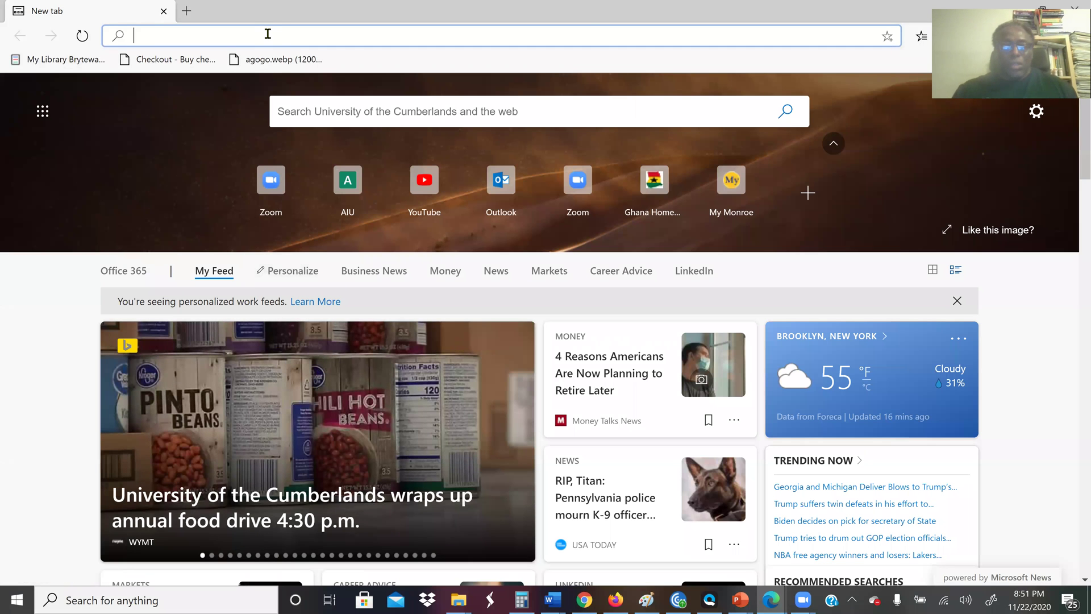
{"action": "type", "text": "google."}
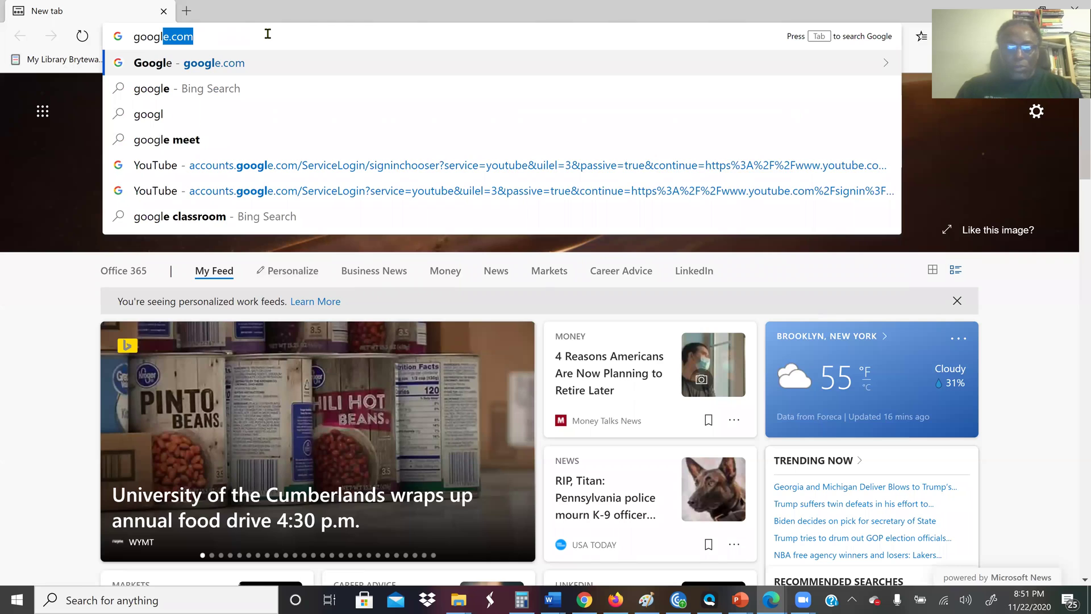
{"action": "type", "text": "com"}
{"action": "key", "text": "Return"}
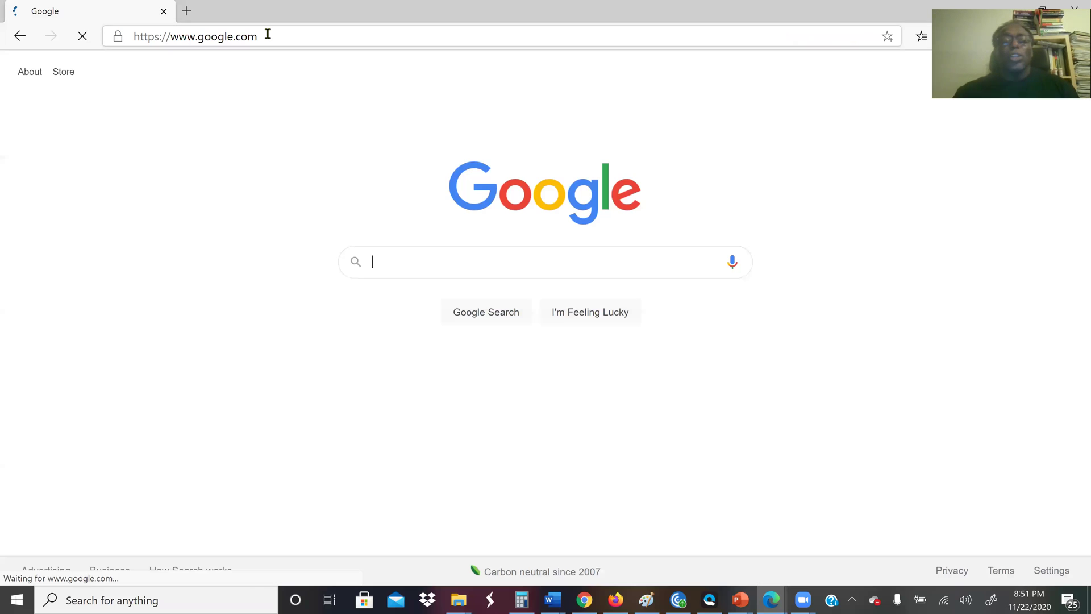
Search Google for "WEKA download" and open the Weka 3 result on the Waikato University site
{"action": "type", "text": "W"}
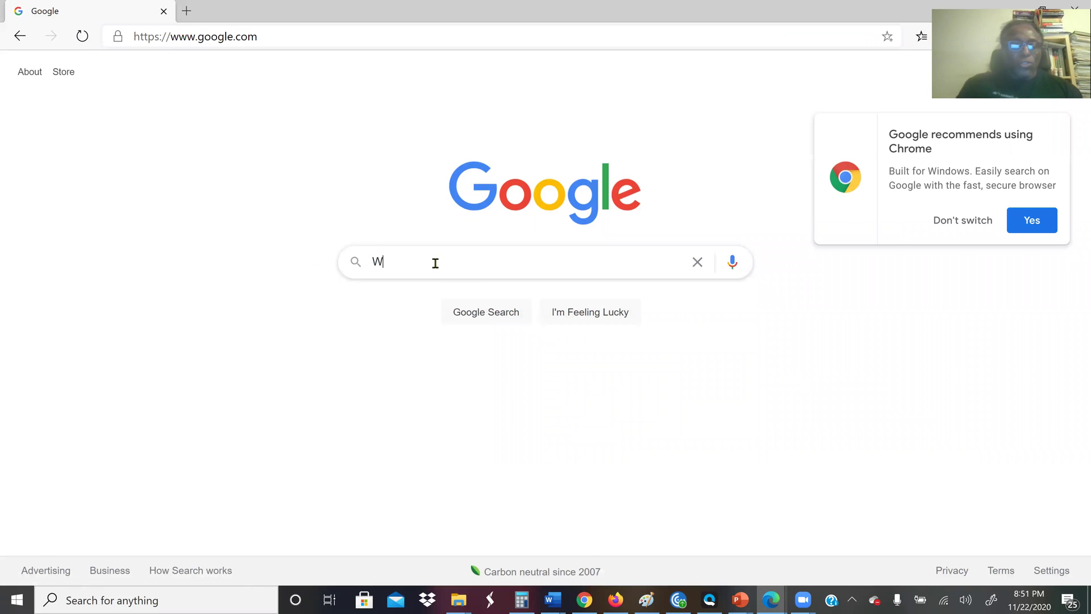
{"action": "type", "text": "EKA "}
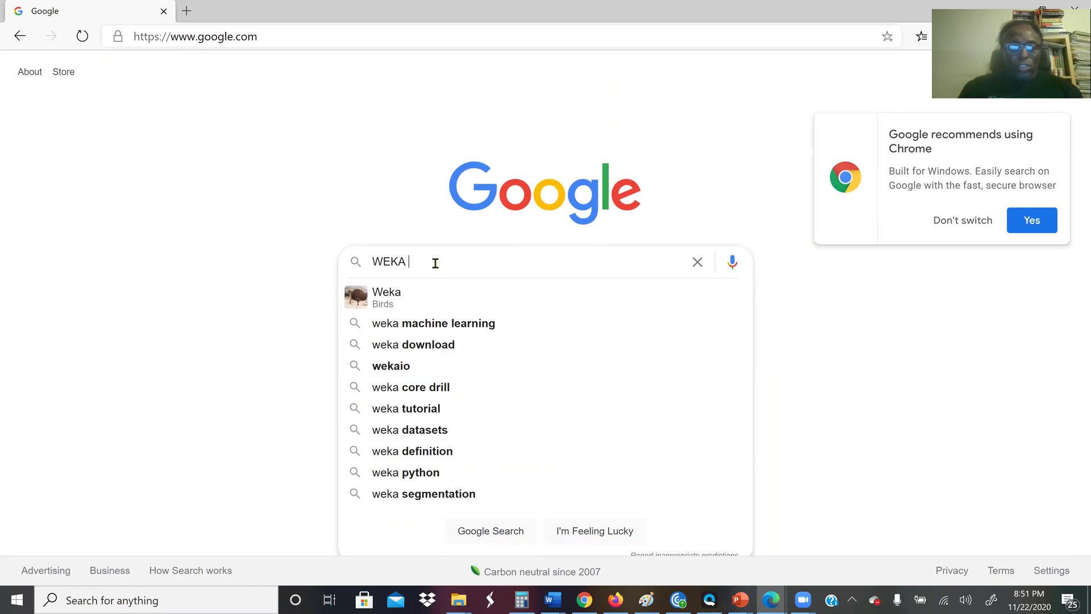
{"action": "type", "text": "download"}
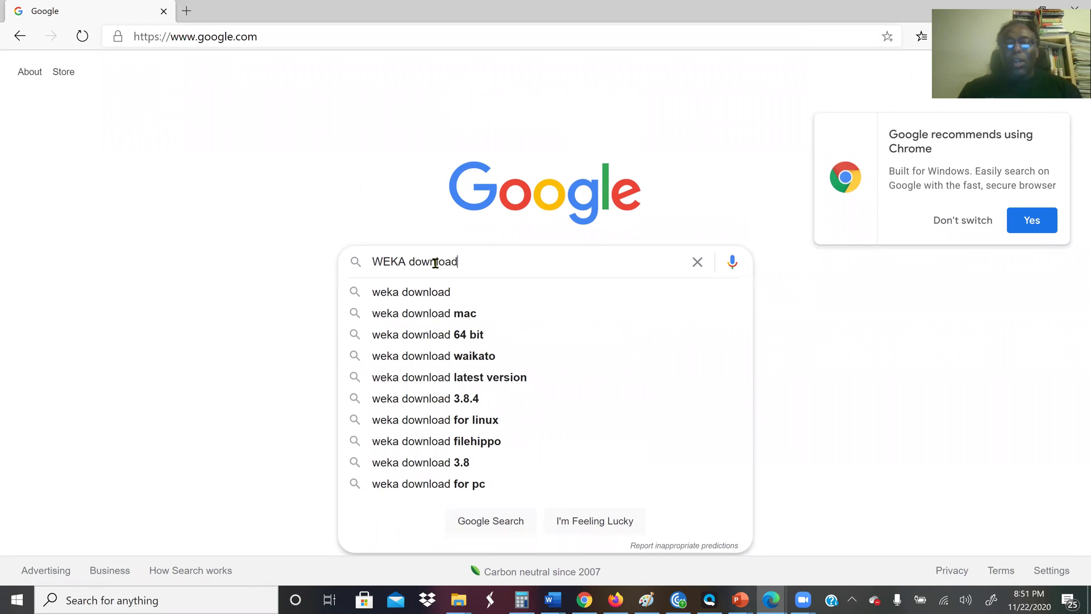
{"action": "key", "text": "Return"}
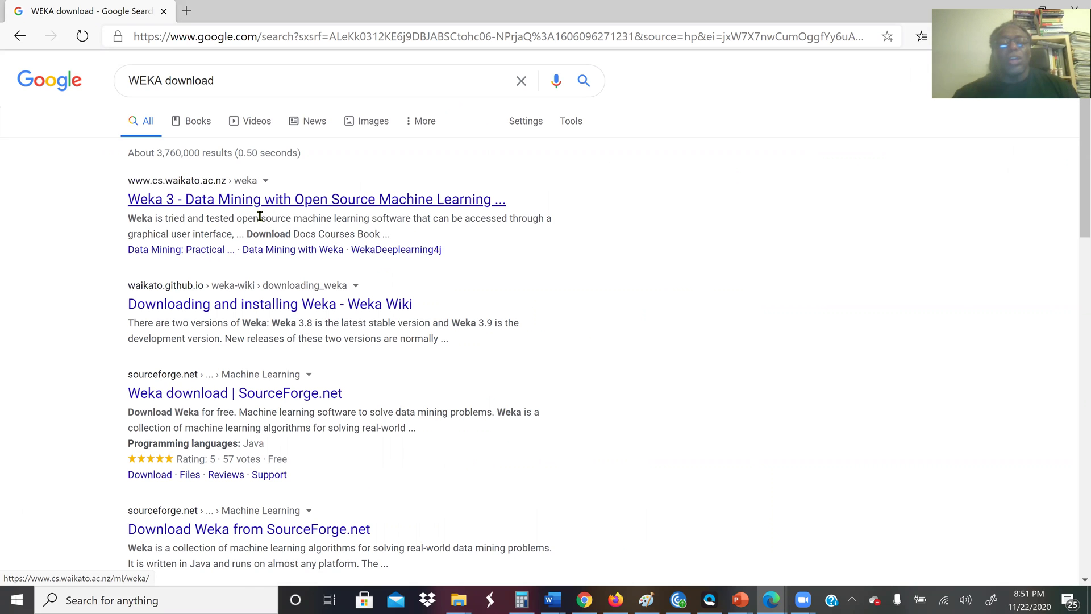
{"action": "left_click", "coordinate": [300, 205]}
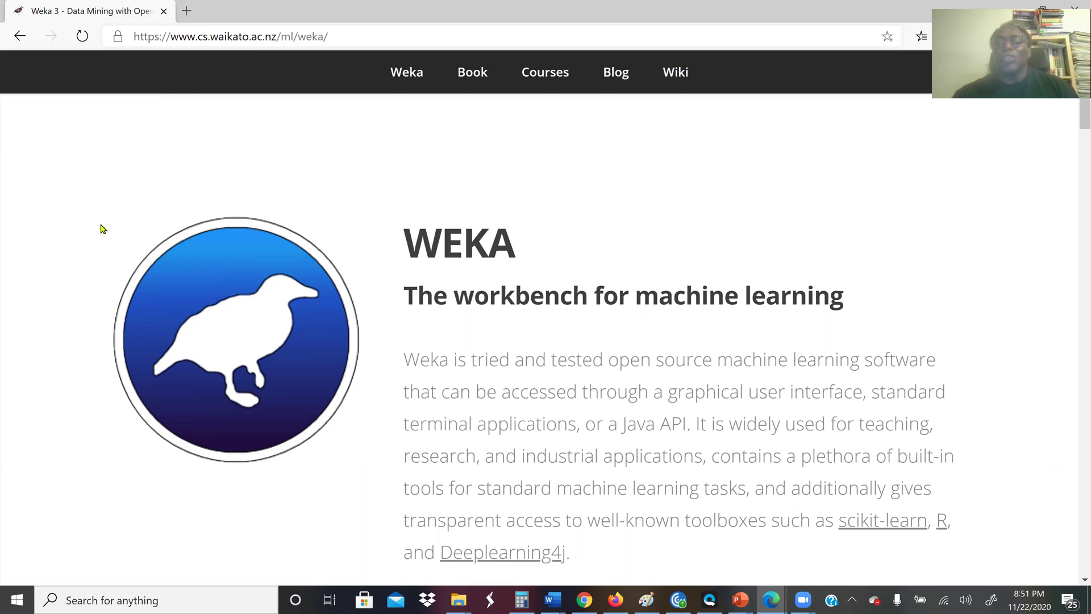
Look through the Weka site's Machine Learning Courses page and its Data Mining book page
{"action": "left_click", "coordinate": [547, 76]}
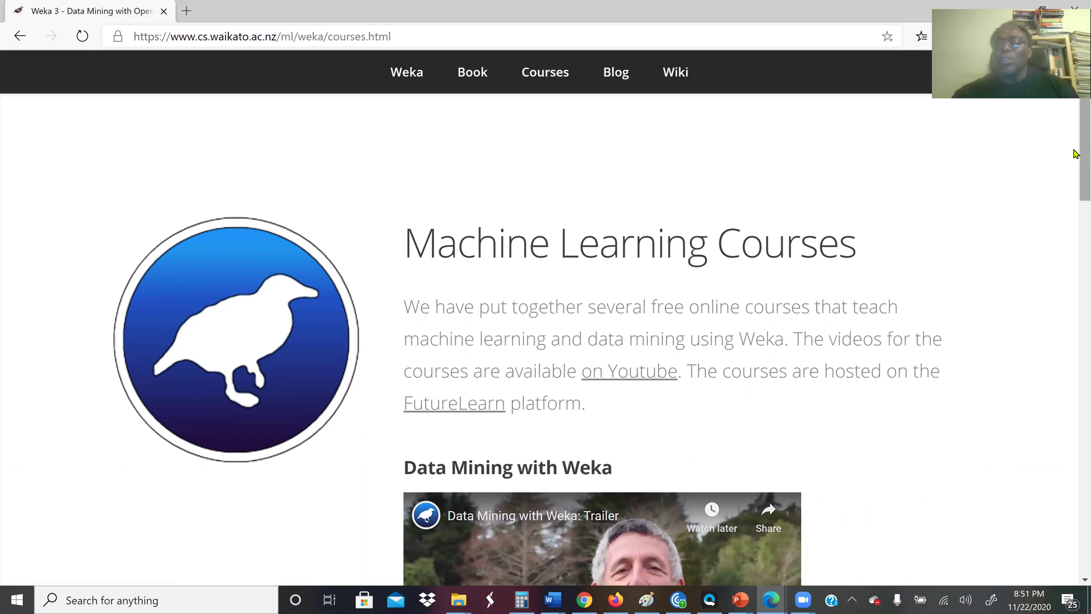
{"action": "scroll", "coordinate": [1076, 181], "scroll_direction": "down", "scroll_amount": 1}
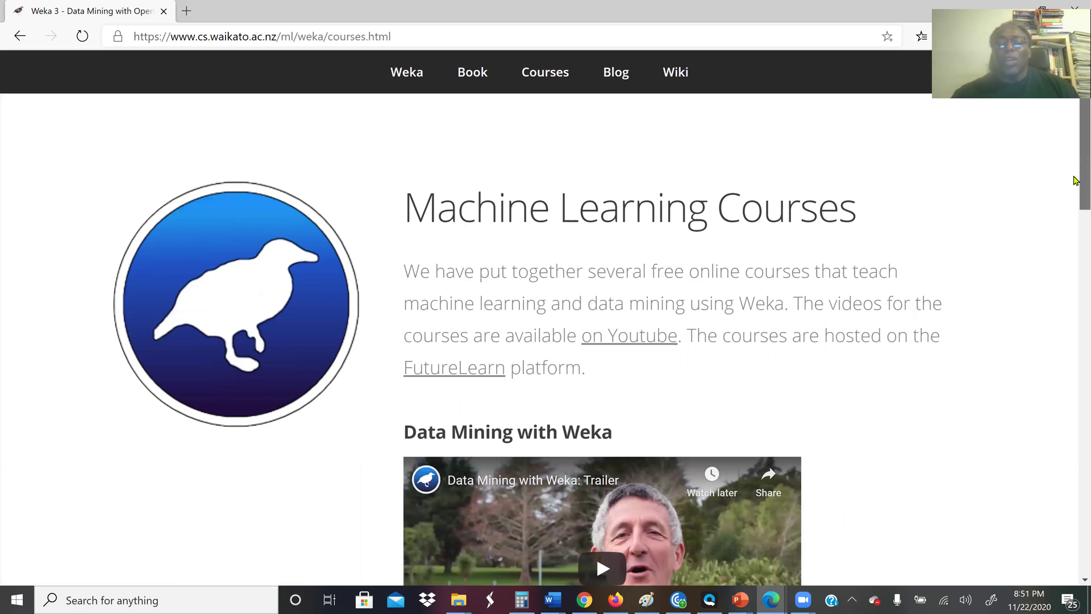
{"action": "scroll", "coordinate": [1076, 181], "scroll_direction": "down", "scroll_amount": 5}
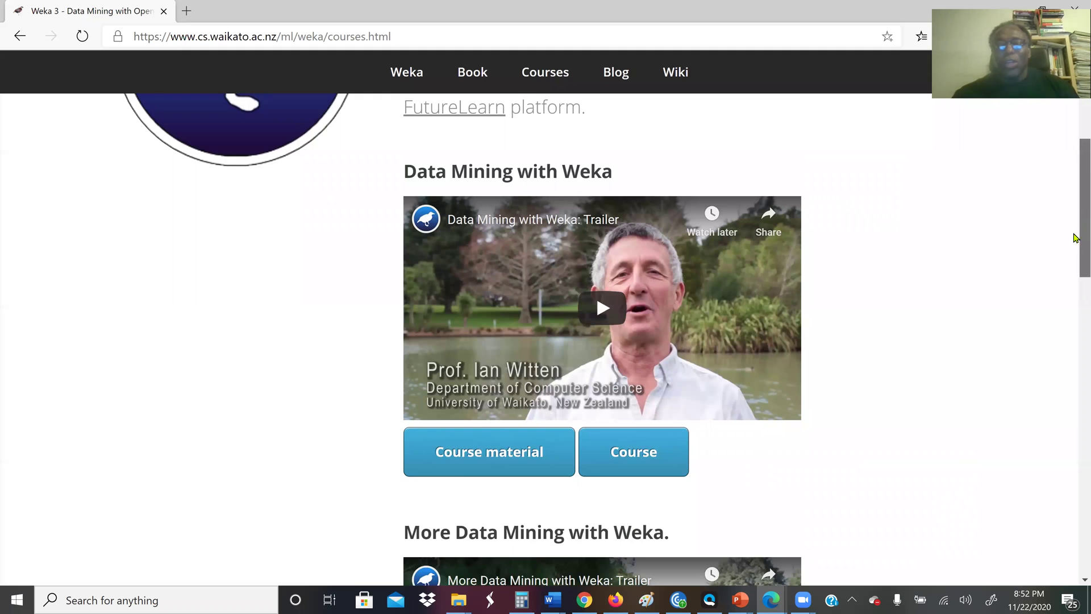
{"action": "scroll", "coordinate": [1076, 237], "scroll_direction": "down", "scroll_amount": 3}
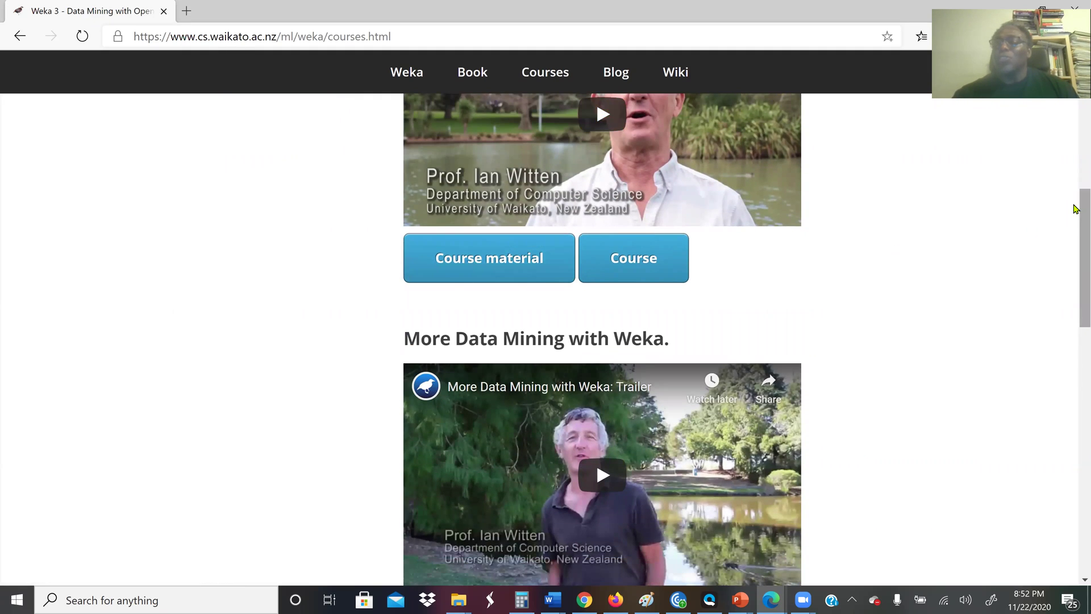
{"action": "scroll", "coordinate": [1076, 239], "scroll_direction": "down", "scroll_amount": 2}
{"action": "left_click_drag", "start_coordinate": [1075, 269], "coordinate": [1076, 125]}
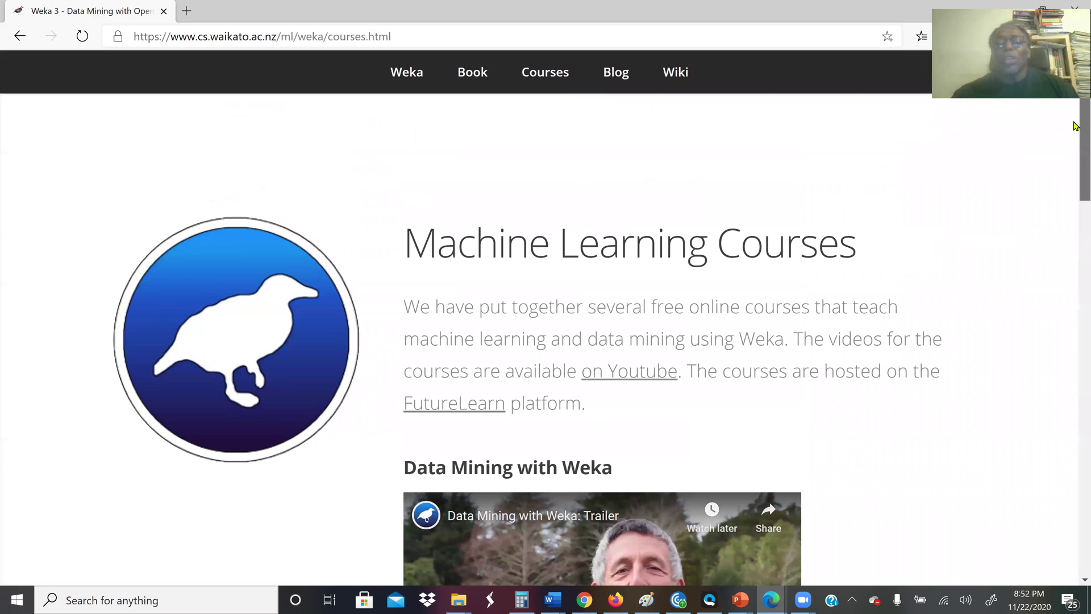
{"action": "left_click", "coordinate": [471, 72]}
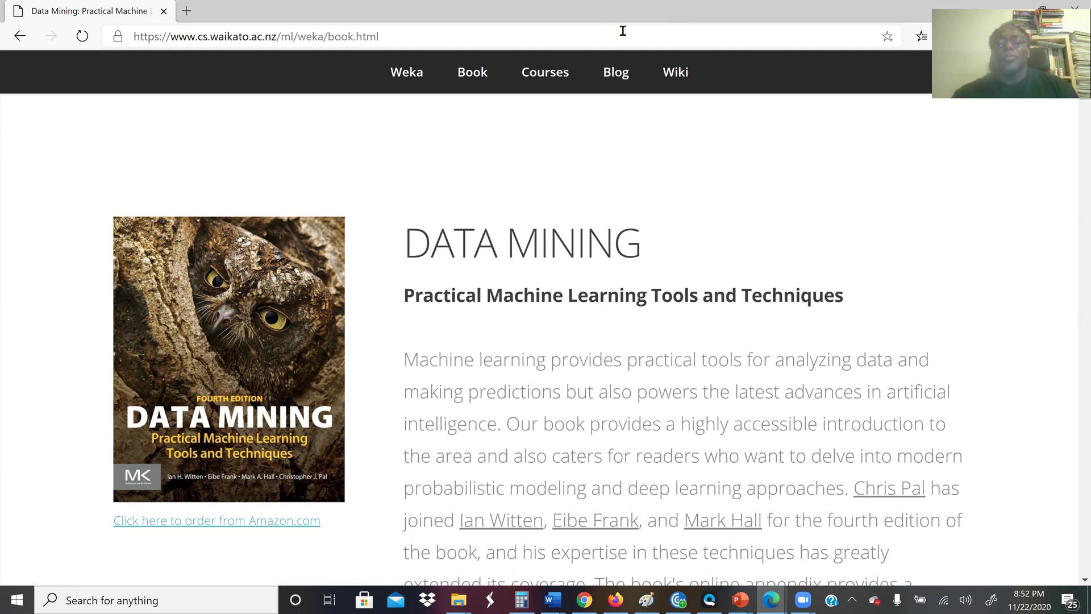
Return to the Weka home page and open its page on downloading and installing Weka
{"action": "left_click", "coordinate": [407, 72]}
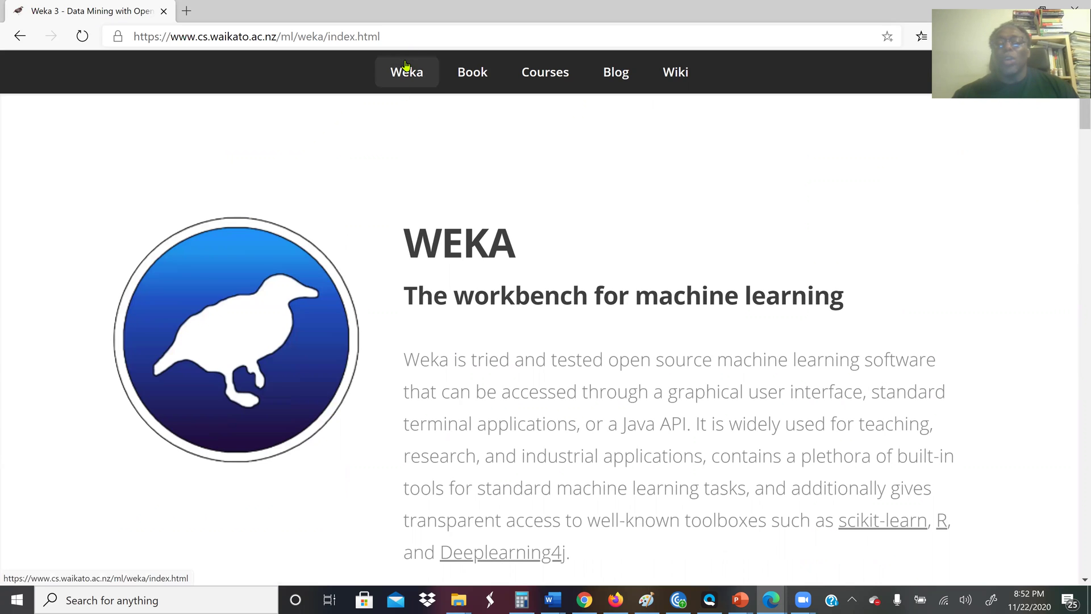
{"action": "left_click_drag", "start_coordinate": [1075, 125], "coordinate": [1074, 165]}
{"action": "left_click", "coordinate": [461, 275]}
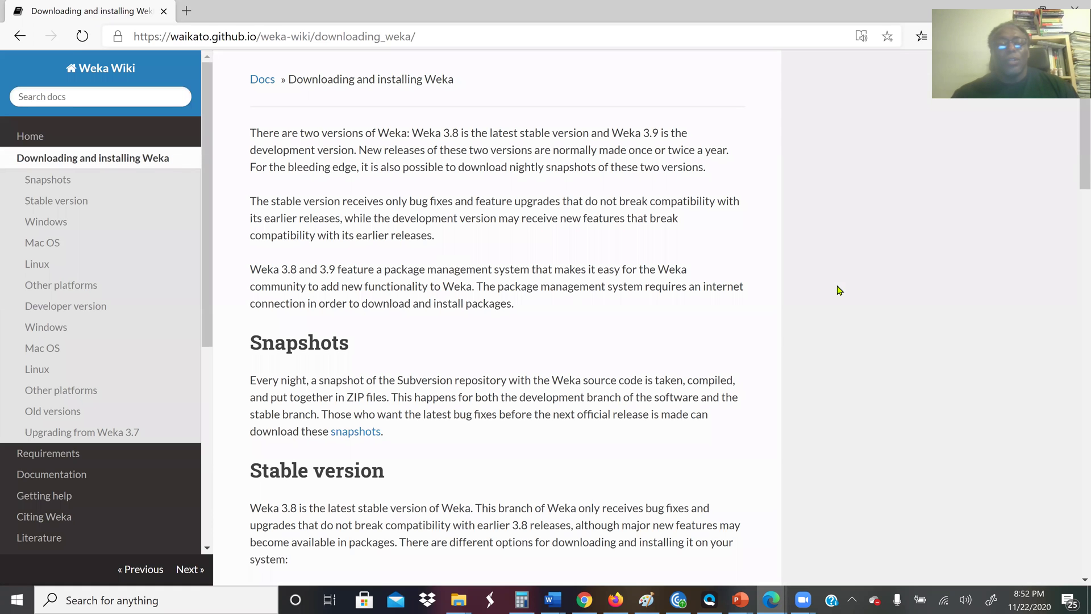
Download the stable 64-bit Windows executable, weka-3-8-4-azul-zulu-windows.exe, from the wiki's Windows section
{"action": "scroll", "coordinate": [1075, 244], "scroll_direction": "down", "scroll_amount": 6}
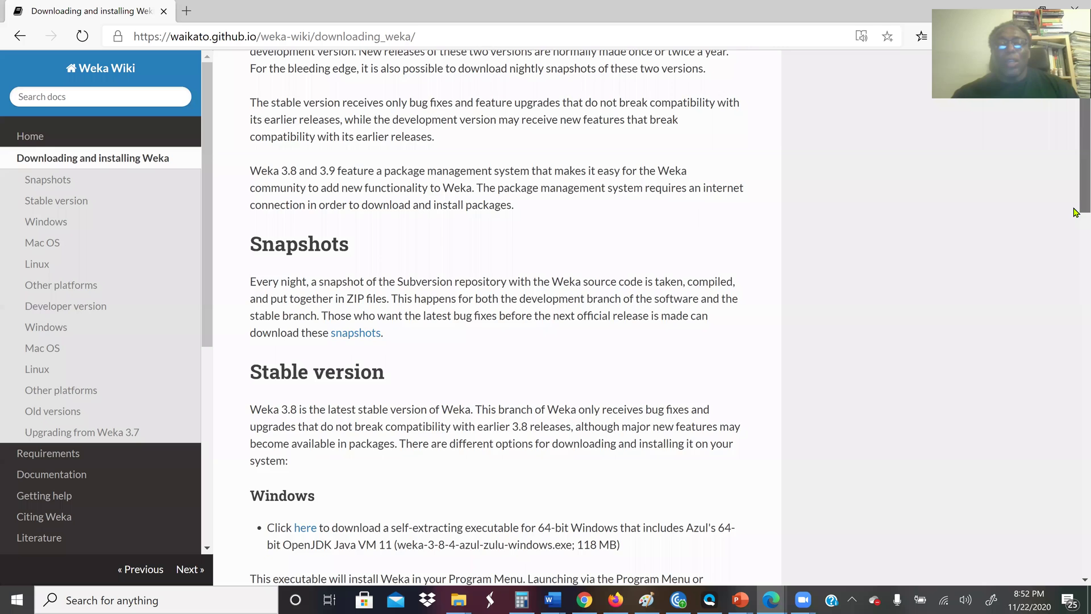
{"action": "scroll", "coordinate": [1076, 239], "scroll_direction": "down", "scroll_amount": 2}
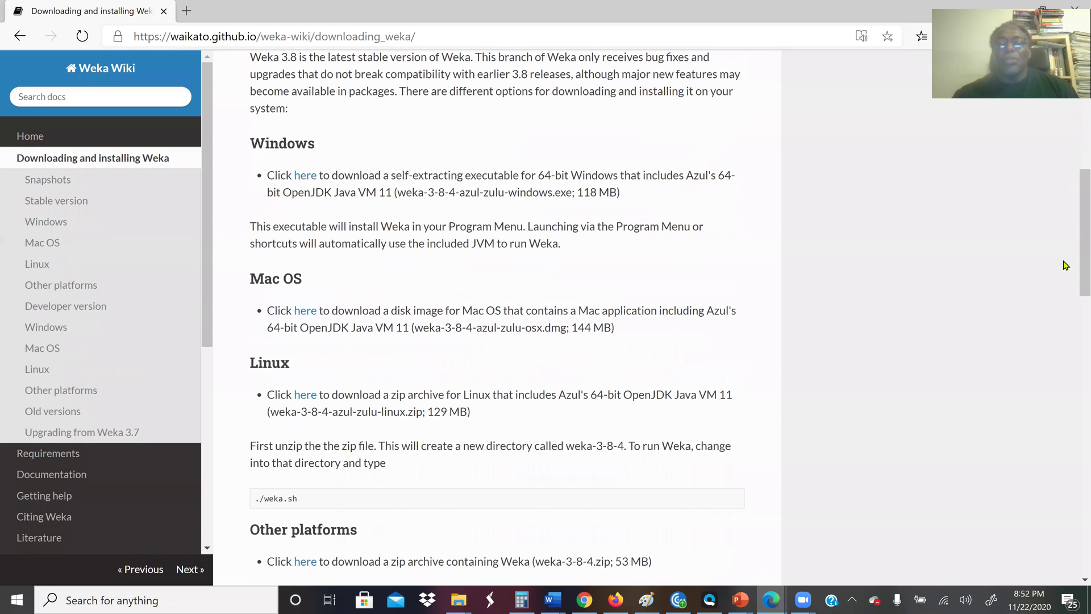
{"action": "left_click", "coordinate": [305, 177]}
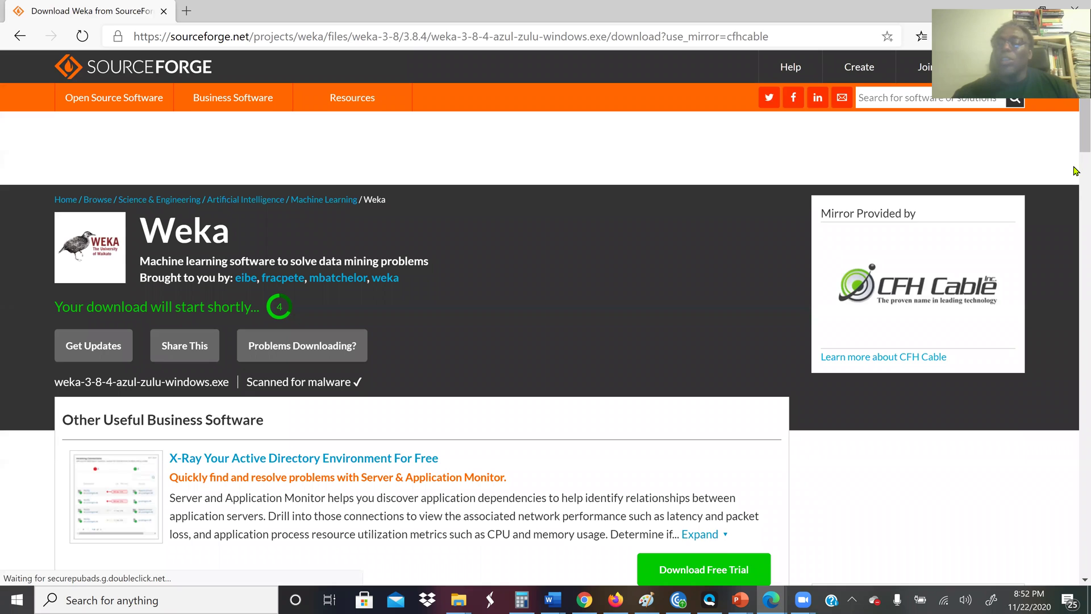
{"action": "scroll", "coordinate": [1076, 173], "scroll_direction": "down", "scroll_amount": 3}
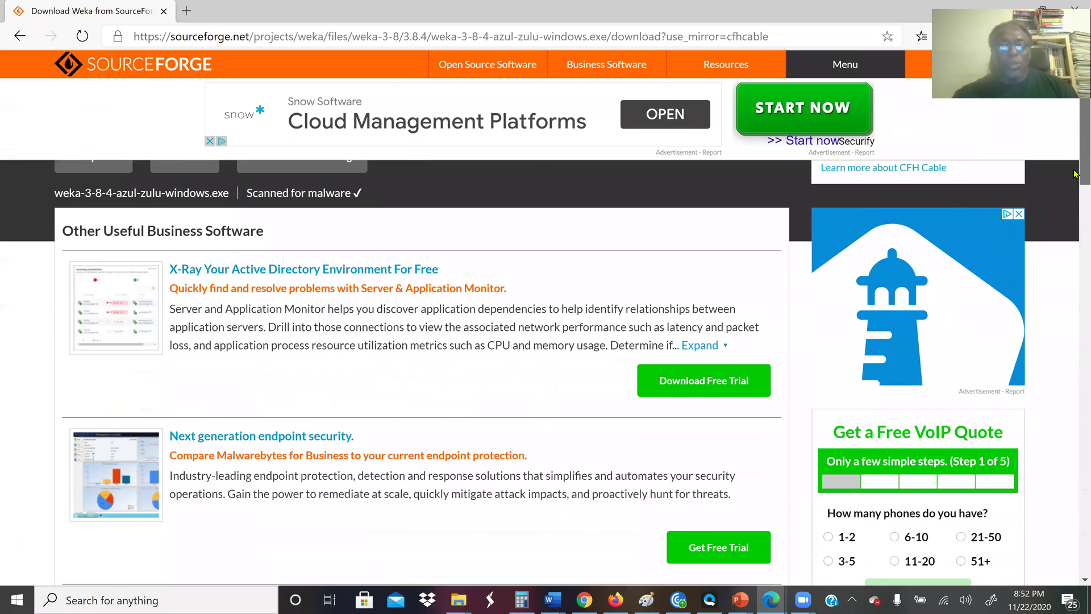
{"action": "scroll", "coordinate": [1075, 110], "scroll_direction": "up", "scroll_amount": 3}
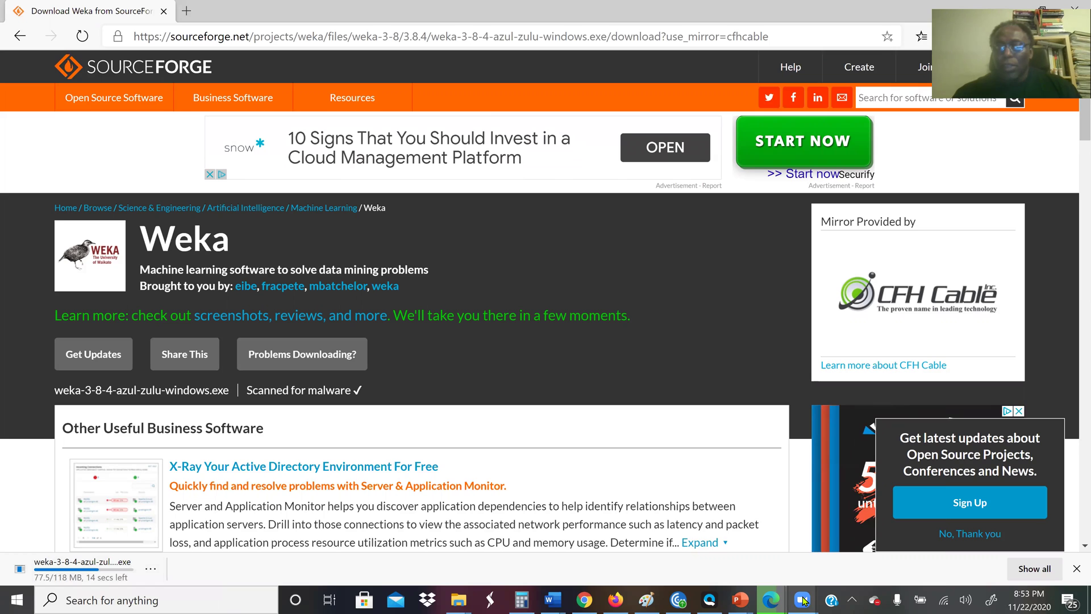
{"action": "mouse_move", "coordinate": [802, 600]}
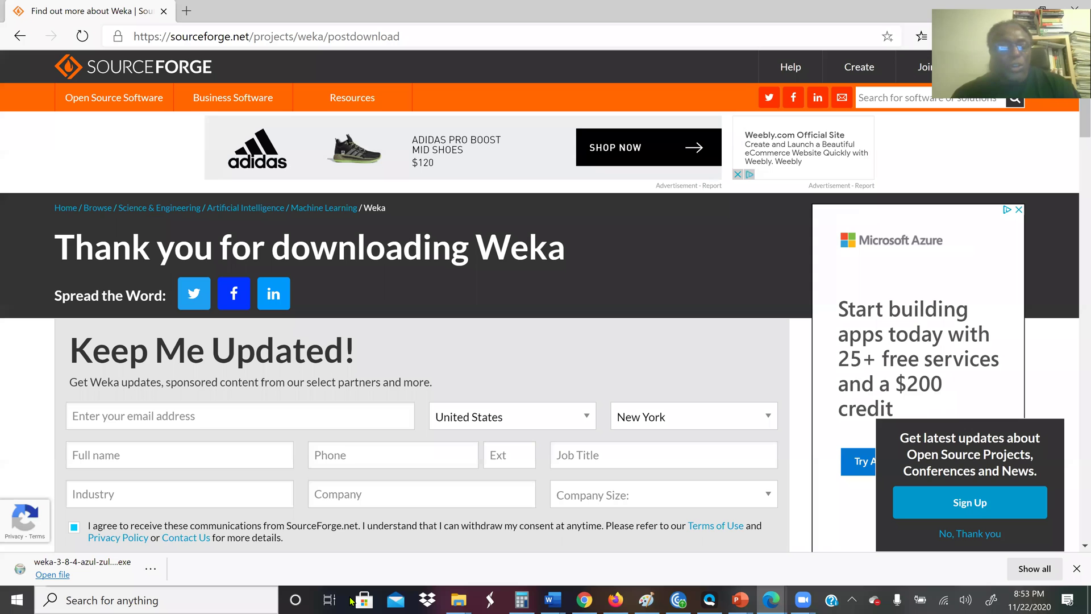
Run the downloaded Weka 3.8.4 installer, accept the license, keep the Full install and default folder, and cancel setup at the Start Menu folder page
{"action": "left_click", "coordinate": [41, 575]}
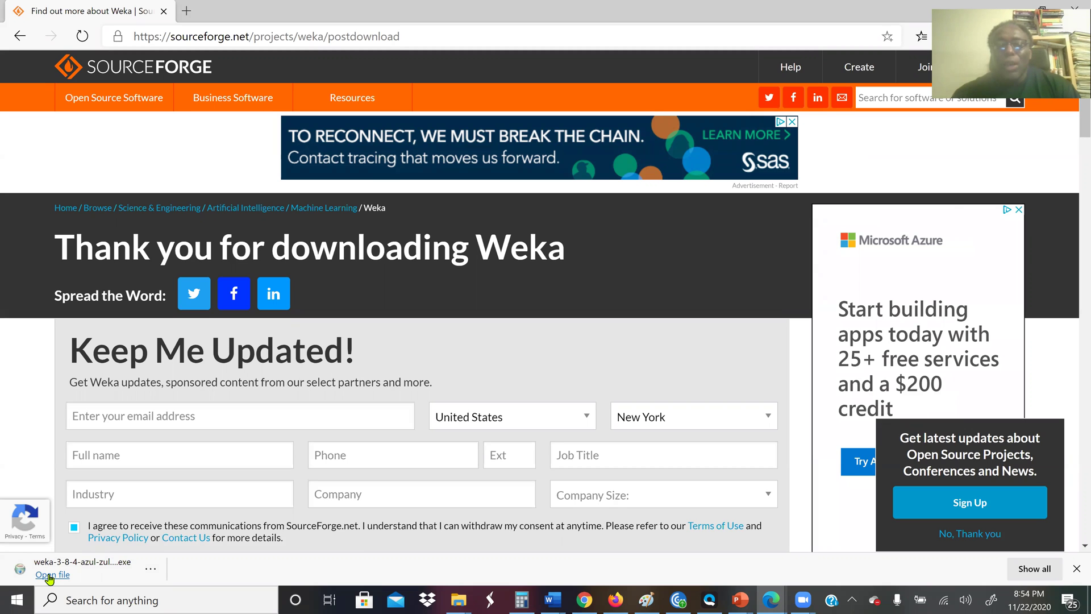
{"action": "left_click", "coordinate": [49, 575]}
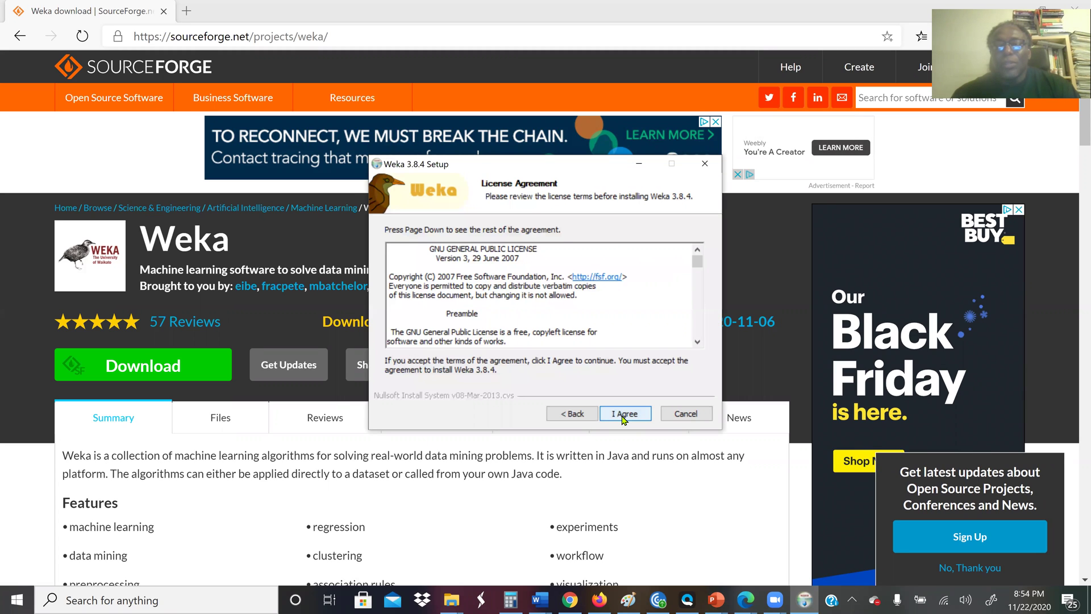
{"action": "left_click", "coordinate": [625, 414]}
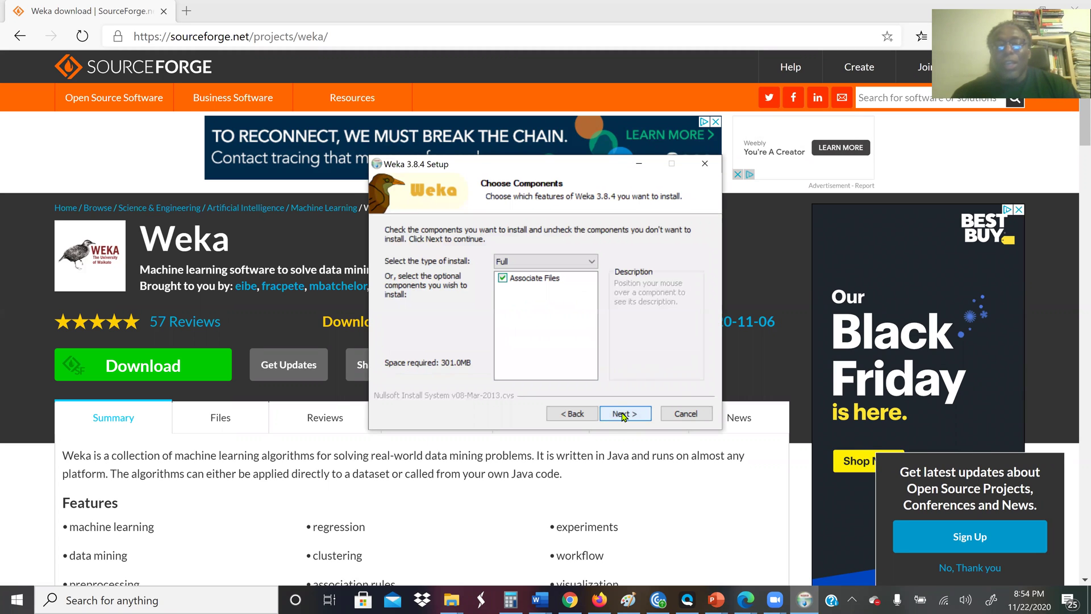
{"action": "left_click", "coordinate": [620, 414]}
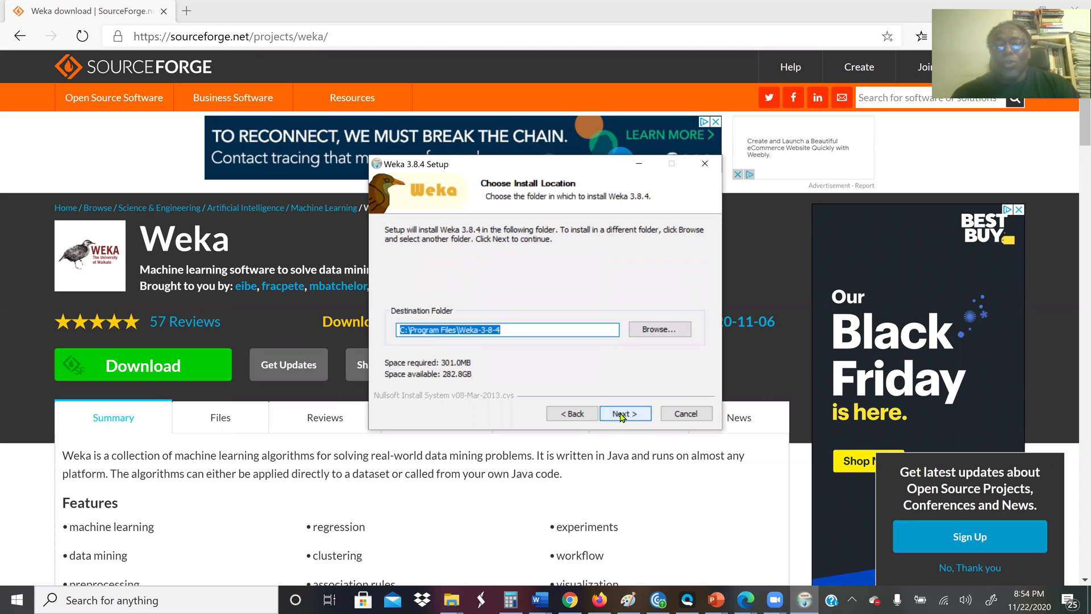
{"action": "left_click", "coordinate": [625, 414]}
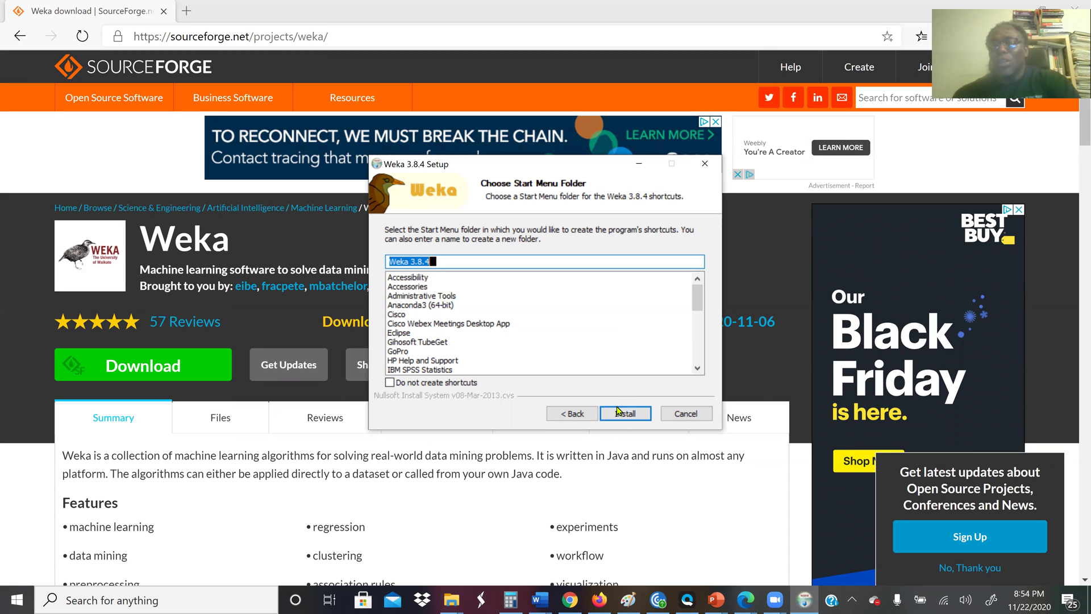
{"action": "left_click", "coordinate": [684, 416]}
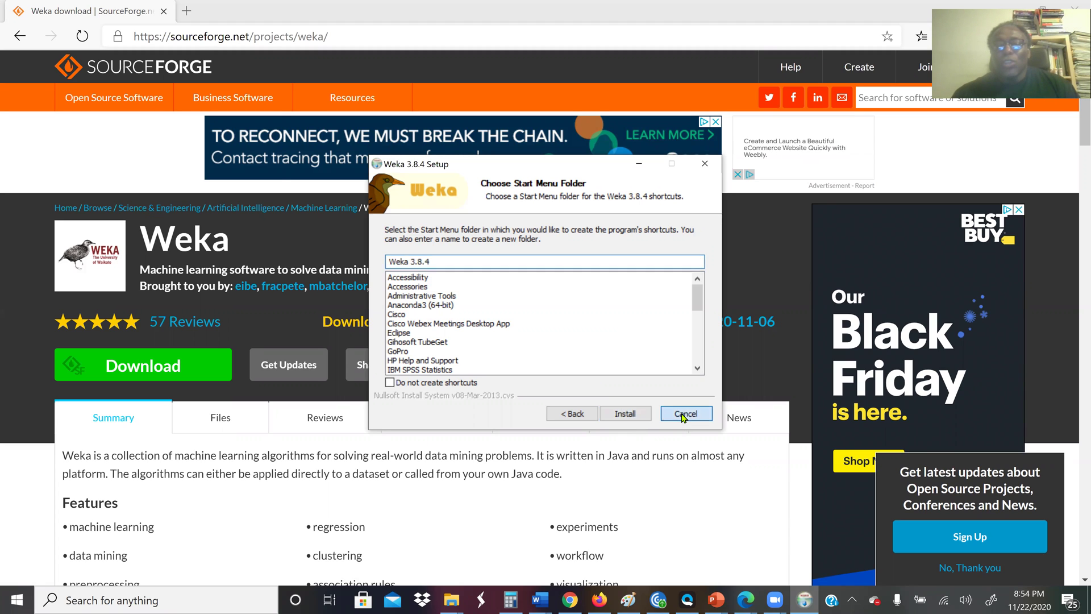
Find the Weka 3.8.4 folder among the installed programs and launch Weka 3.8.4 (with console)
{"action": "left_click", "coordinate": [17, 600]}
{"action": "scroll", "coordinate": [155, 417], "scroll_direction": "down", "scroll_amount": 10}
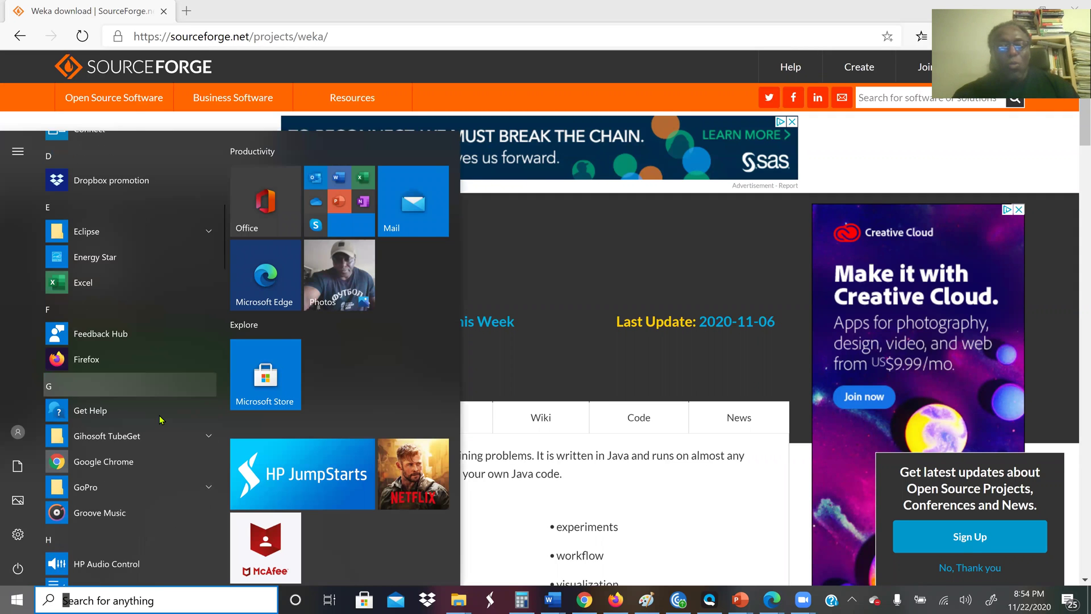
{"action": "scroll", "coordinate": [161, 415], "scroll_direction": "down", "scroll_amount": 8}
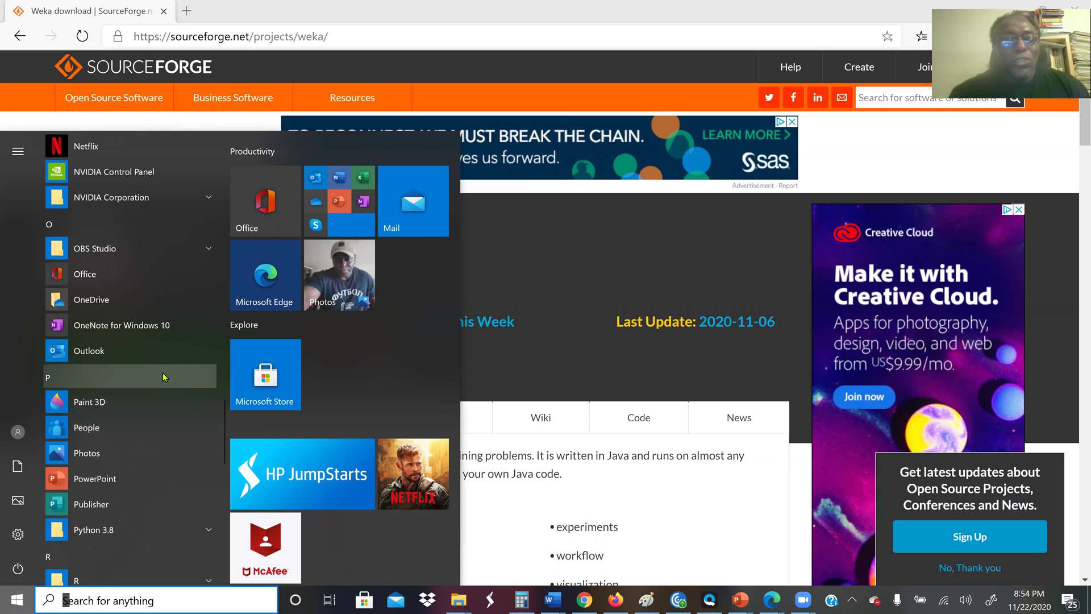
{"action": "scroll", "coordinate": [163, 374], "scroll_direction": "down", "scroll_amount": 6}
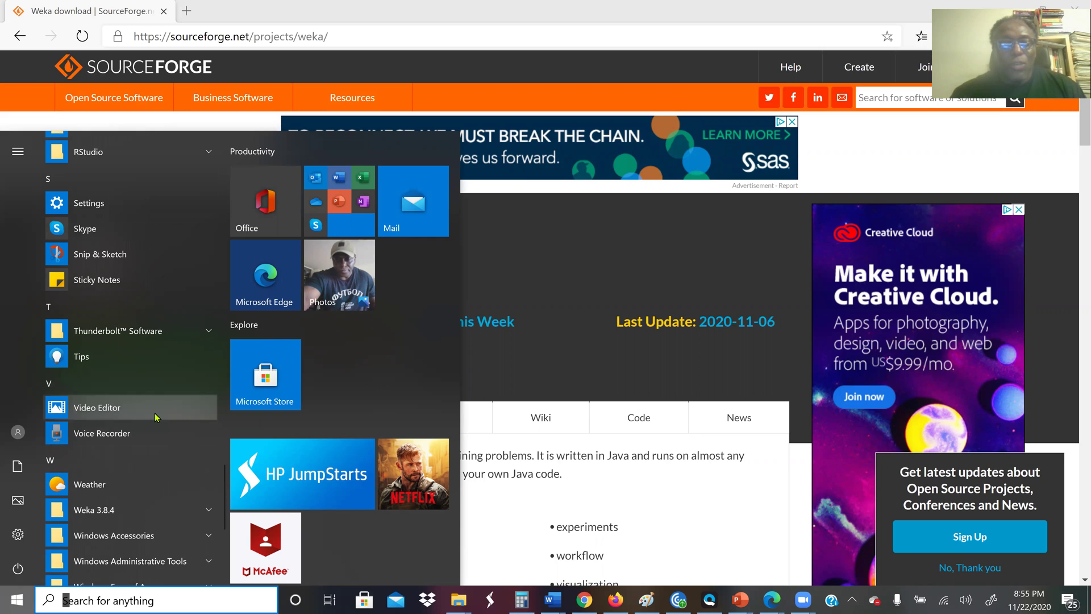
{"action": "left_click", "coordinate": [93, 513]}
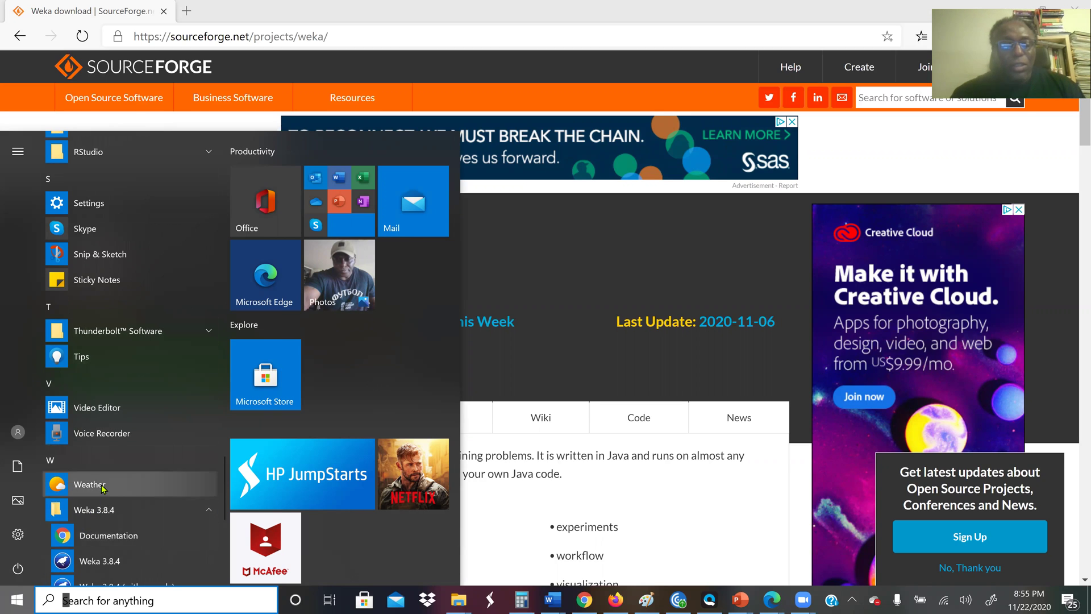
{"action": "scroll", "coordinate": [86, 494], "scroll_direction": "down", "scroll_amount": 5}
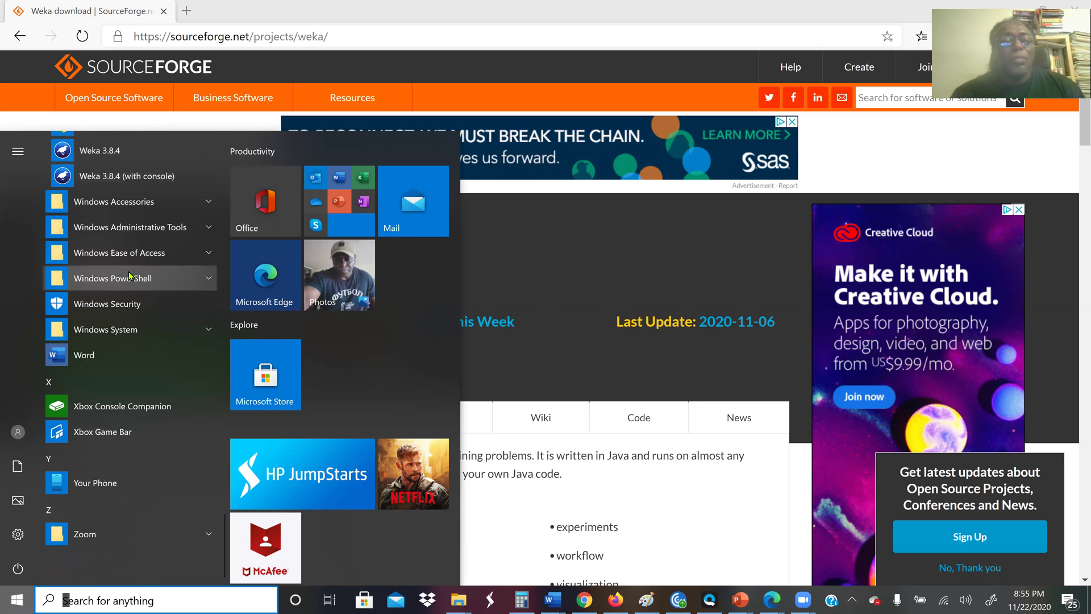
{"action": "left_click", "coordinate": [111, 177]}
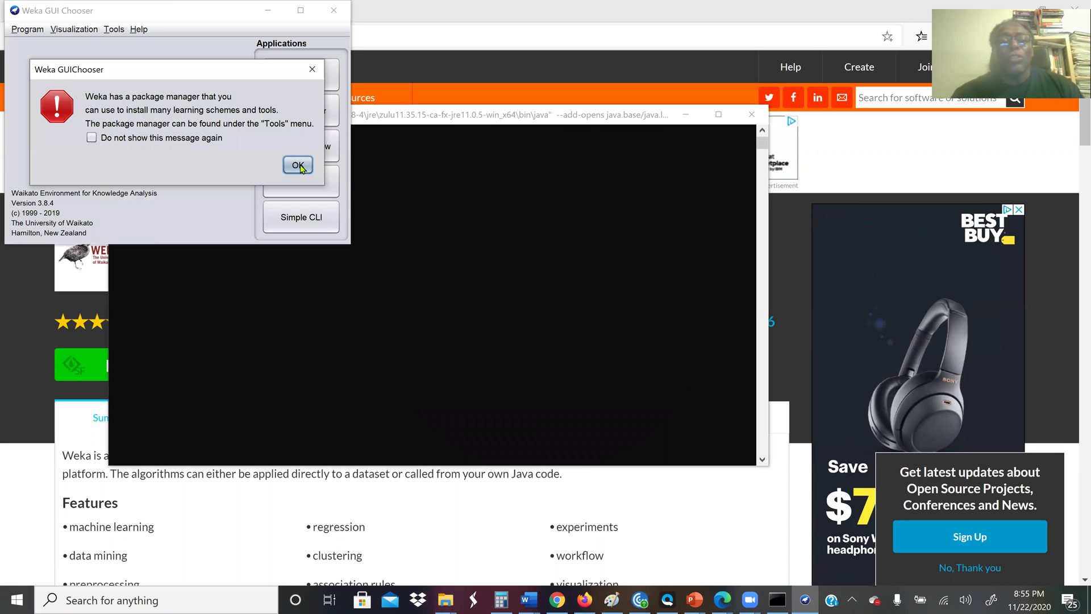
Dismiss the package manager notice and minimize the Weka GUI Chooser
{"action": "left_click", "coordinate": [298, 165]}
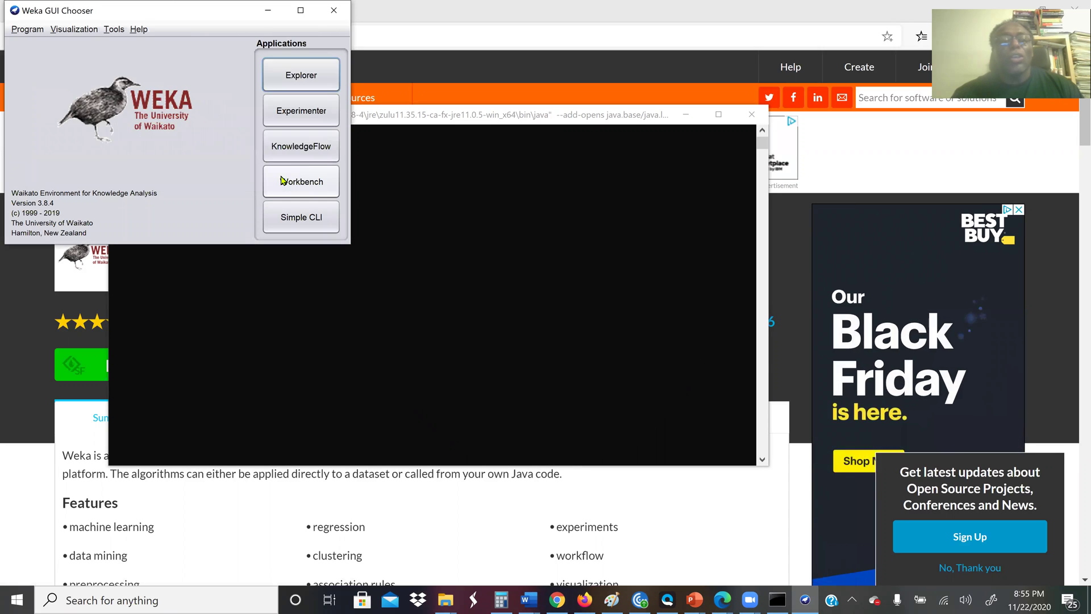
{"action": "left_click", "coordinate": [301, 10]}
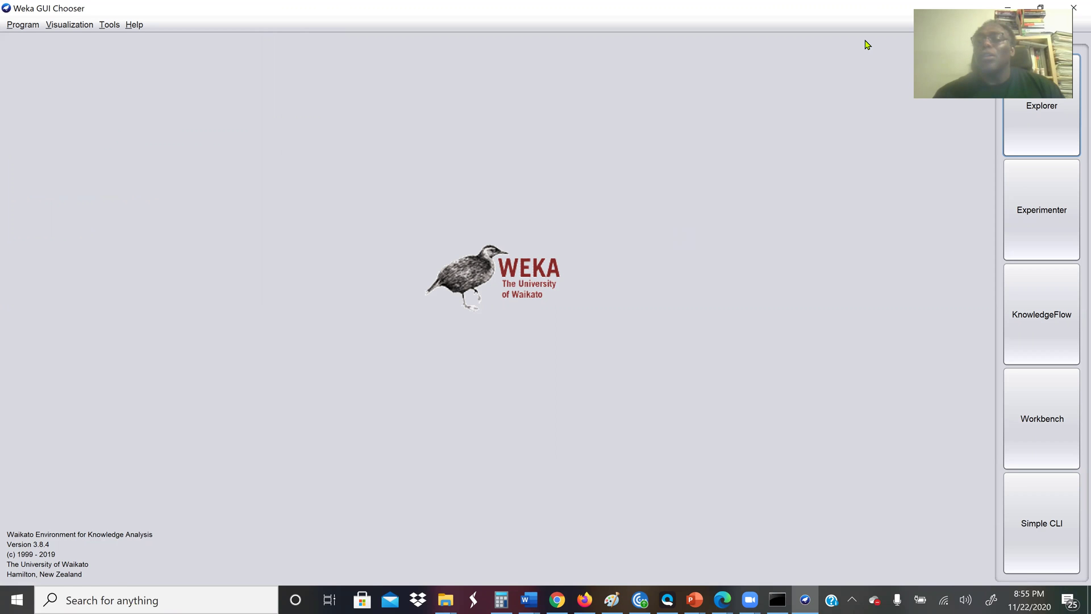
{"action": "left_click", "coordinate": [1041, 8]}
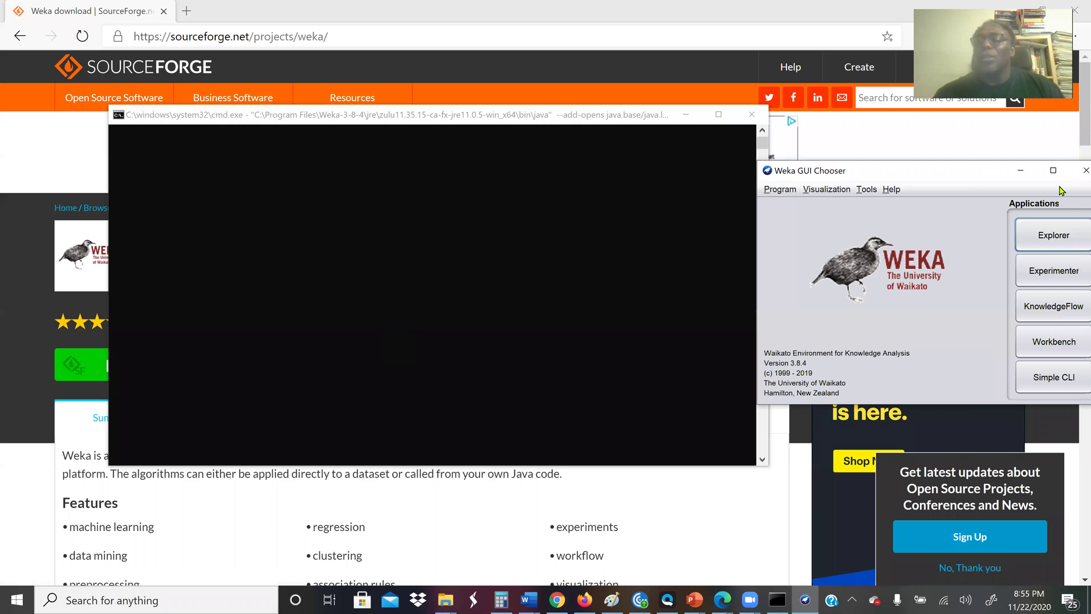
{"action": "left_click", "coordinate": [1019, 172]}
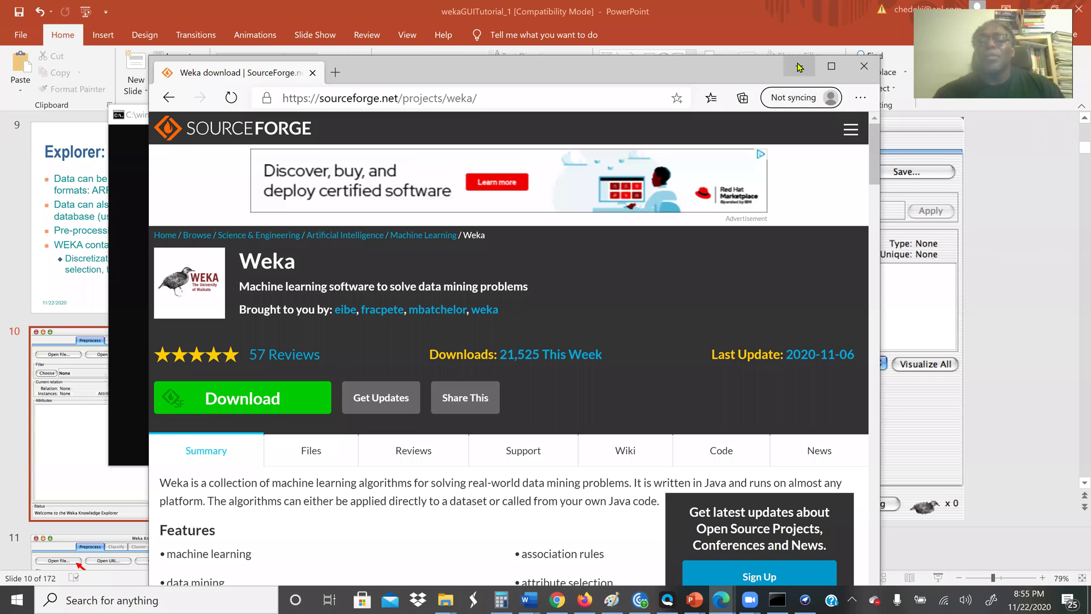
Minimize the browser, PowerPoint, Word, File Explorer, GoPro Quik and Calculator windows to clear the desktop
{"action": "left_click", "coordinate": [799, 61]}
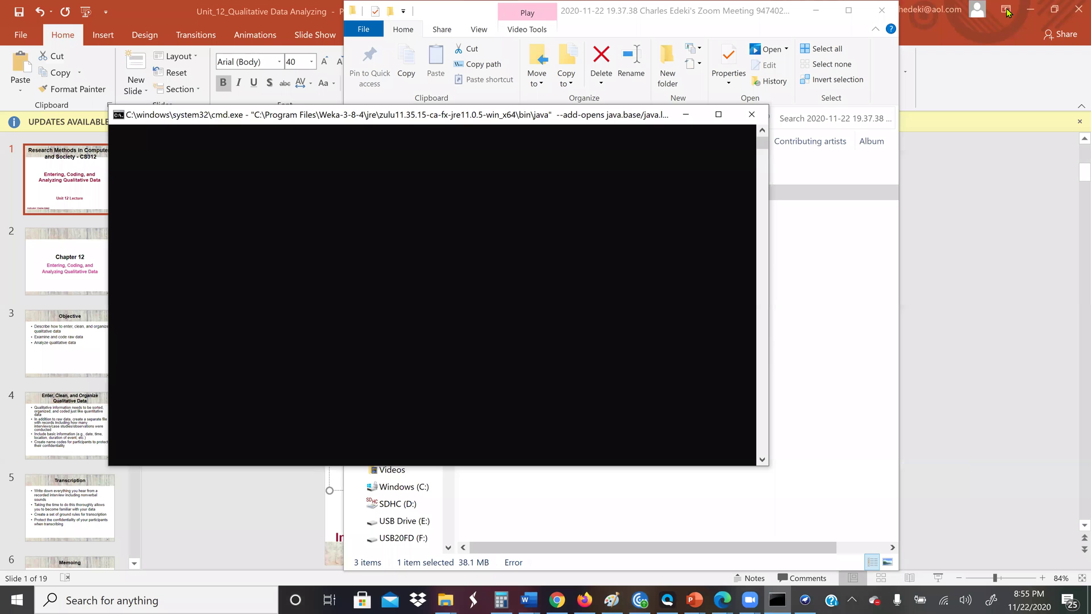
{"action": "left_click", "coordinate": [1030, 9]}
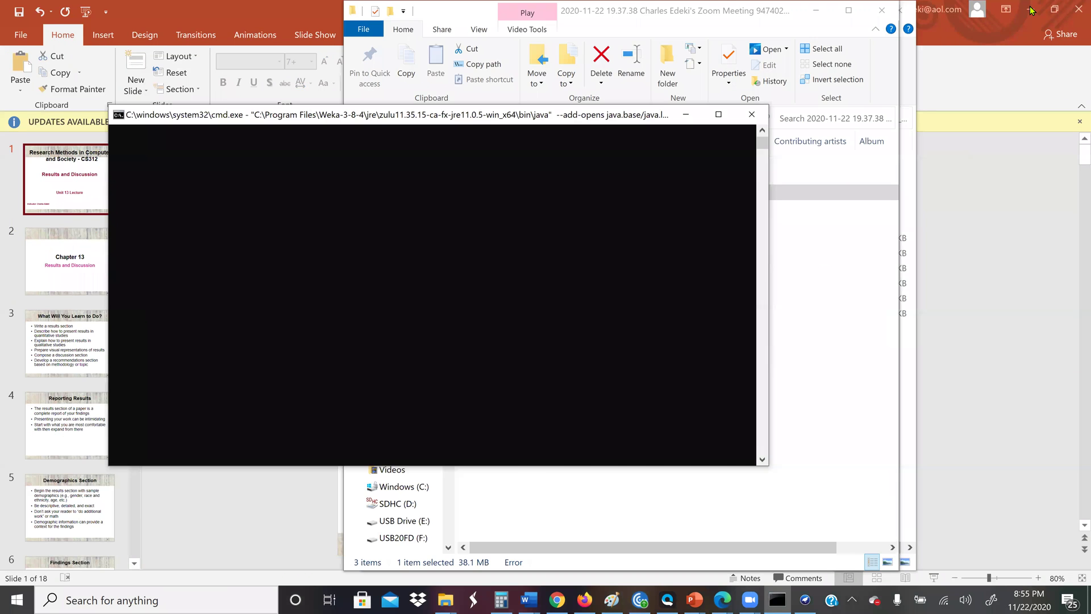
{"action": "left_click", "coordinate": [1014, 10]}
{"action": "left_click", "coordinate": [1012, 10]}
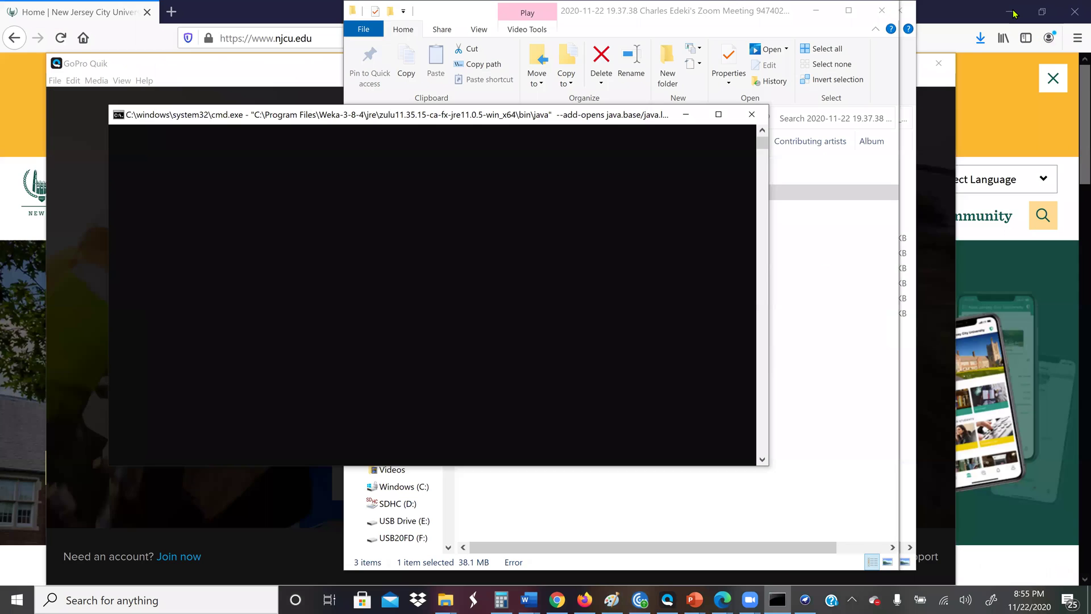
{"action": "left_click", "coordinate": [1014, 11]}
{"action": "left_click", "coordinate": [1030, 10]}
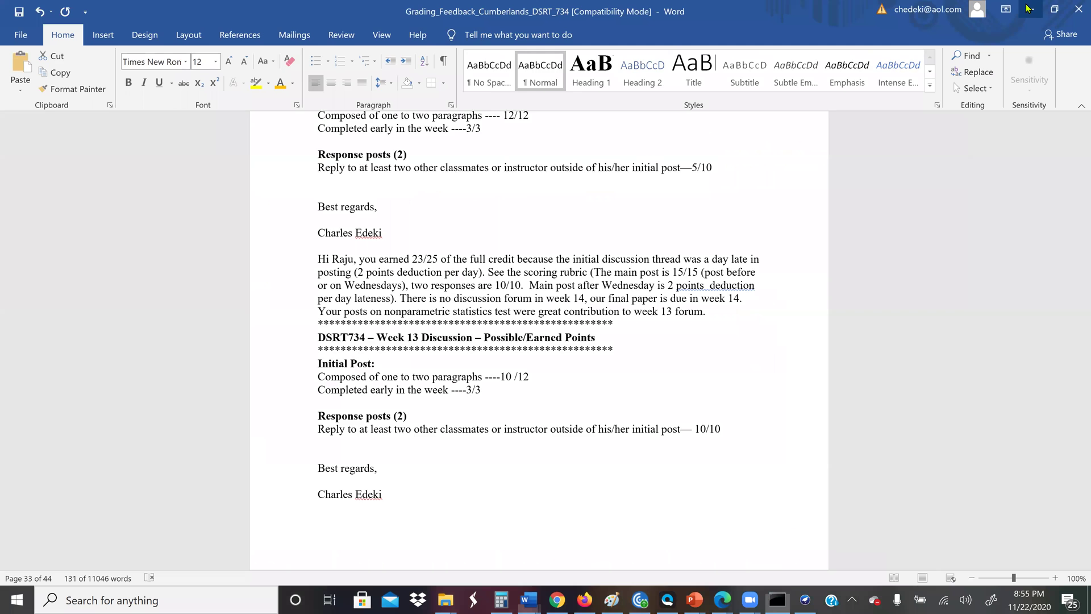
{"action": "left_click", "coordinate": [1030, 10]}
{"action": "left_click", "coordinate": [1012, 11]}
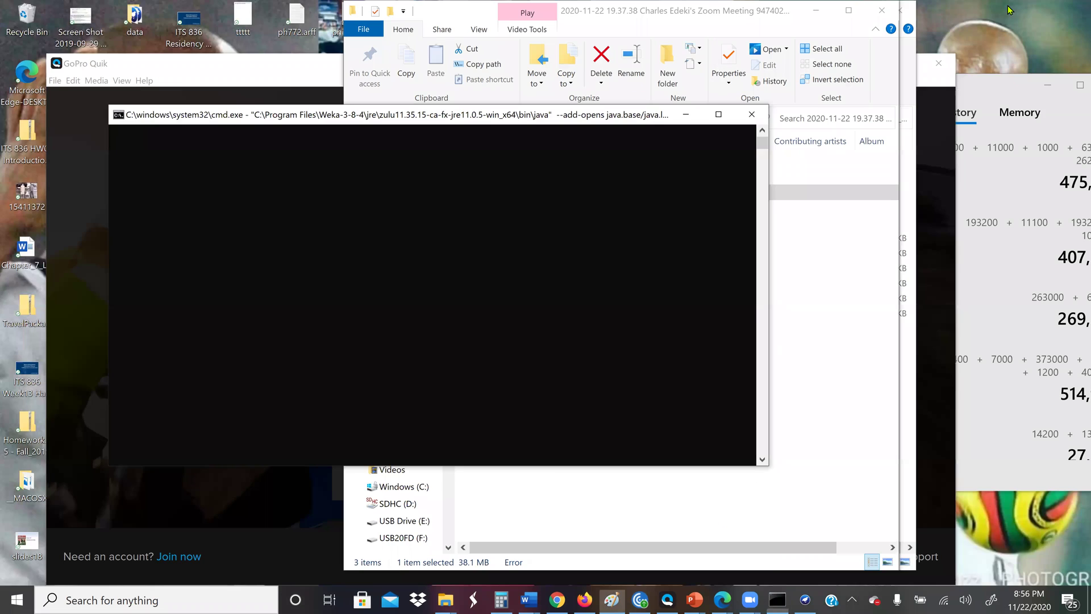
{"action": "left_click", "coordinate": [816, 10]}
{"action": "left_click", "coordinate": [825, 14]}
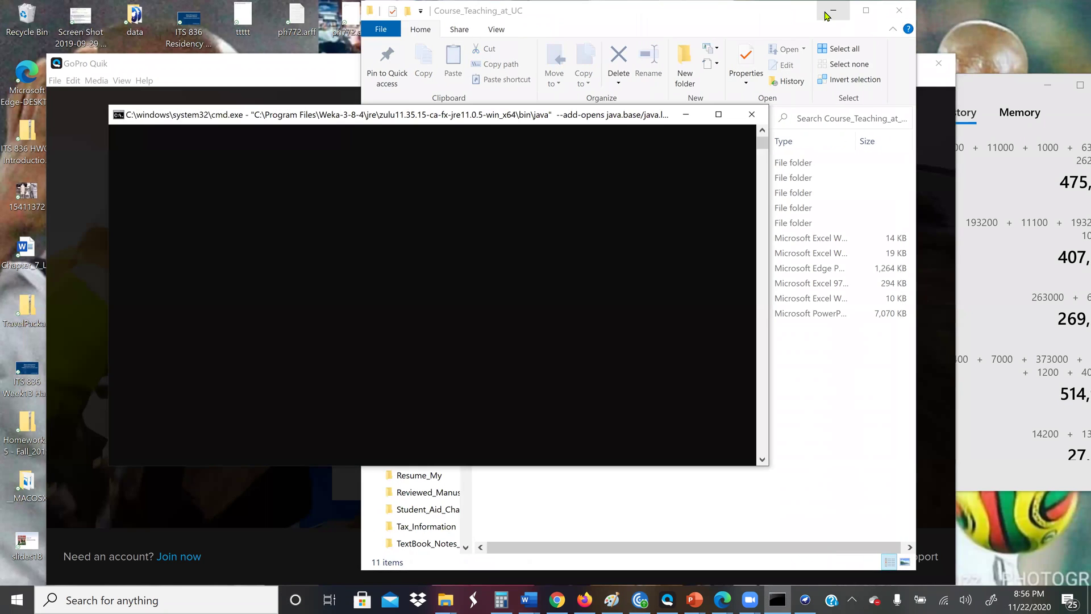
{"action": "left_click", "coordinate": [825, 14]}
{"action": "left_click", "coordinate": [869, 66]}
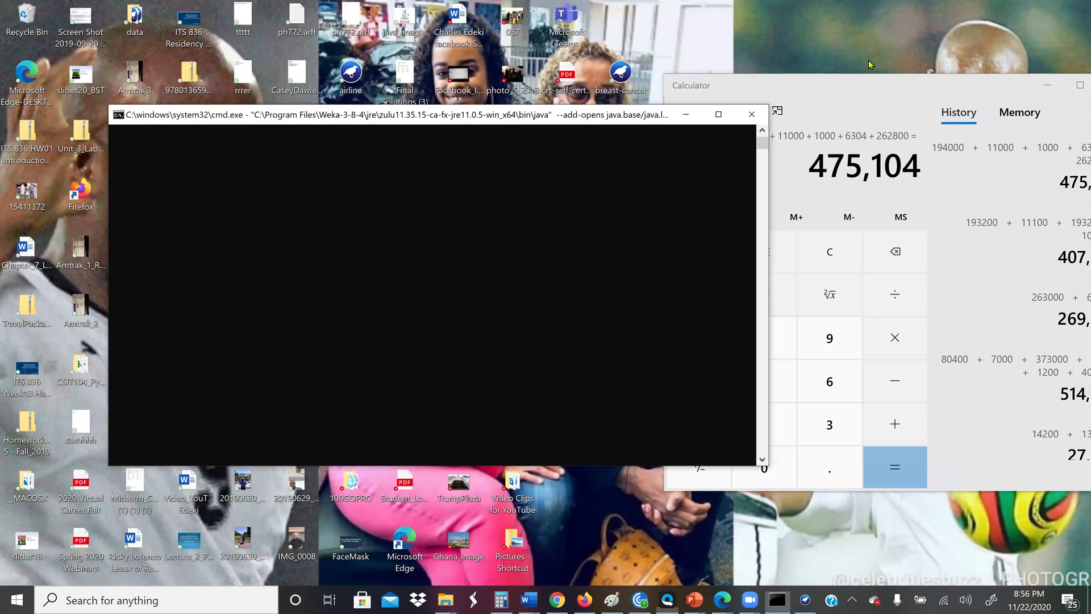
{"action": "left_click", "coordinate": [1047, 85]}
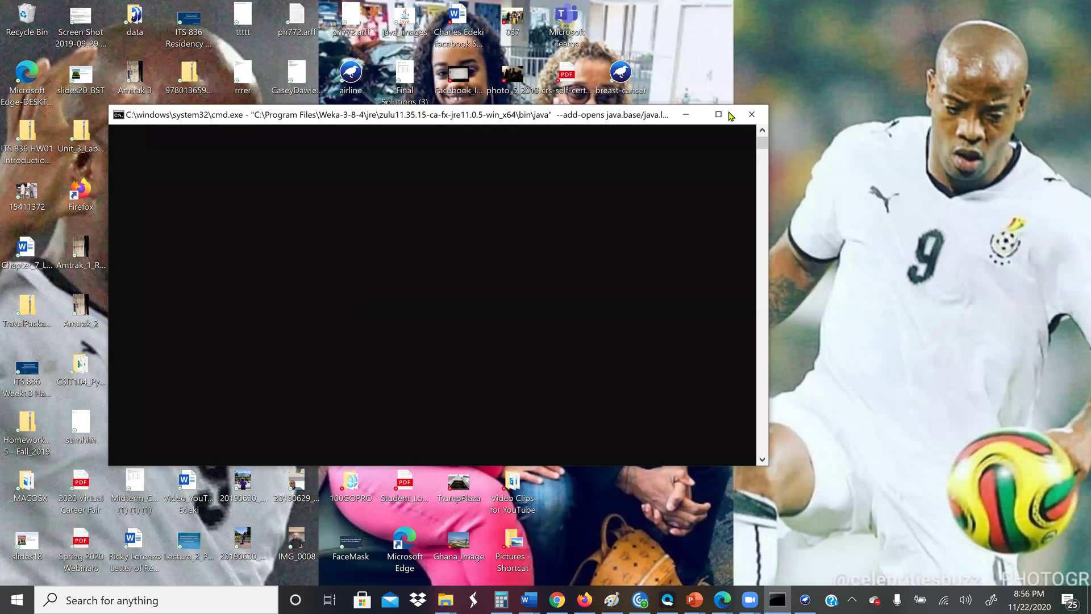
Move the Weka console window off the desktop icons and set the breast-cancer ARFF file apart on the desktop, showing its file details
{"action": "left_click_drag", "start_coordinate": [657, 113], "coordinate": [875, 239]}
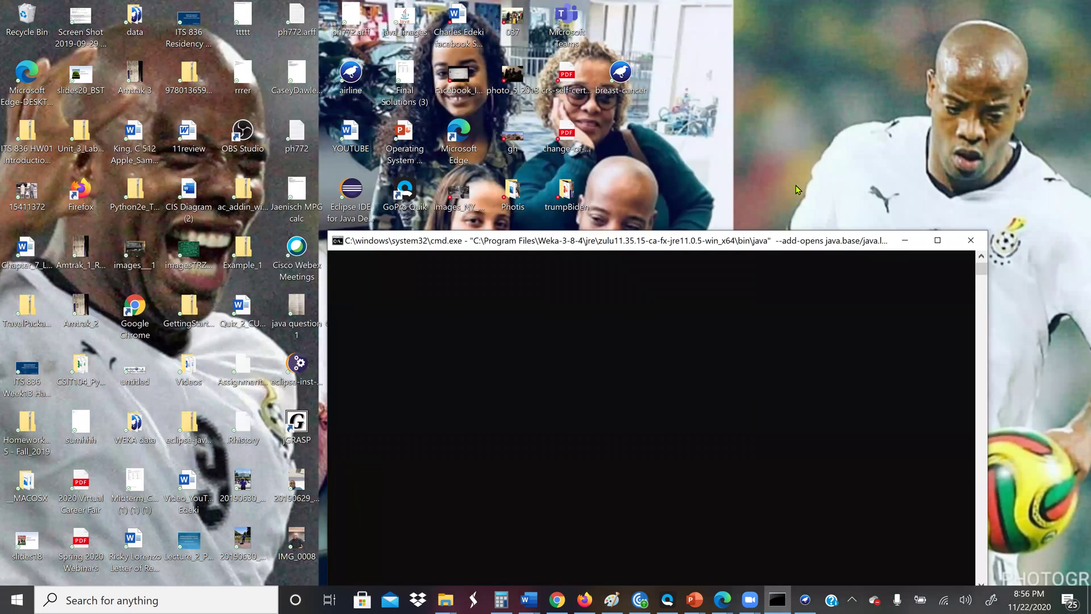
{"action": "left_click_drag", "start_coordinate": [625, 76], "coordinate": [736, 74]}
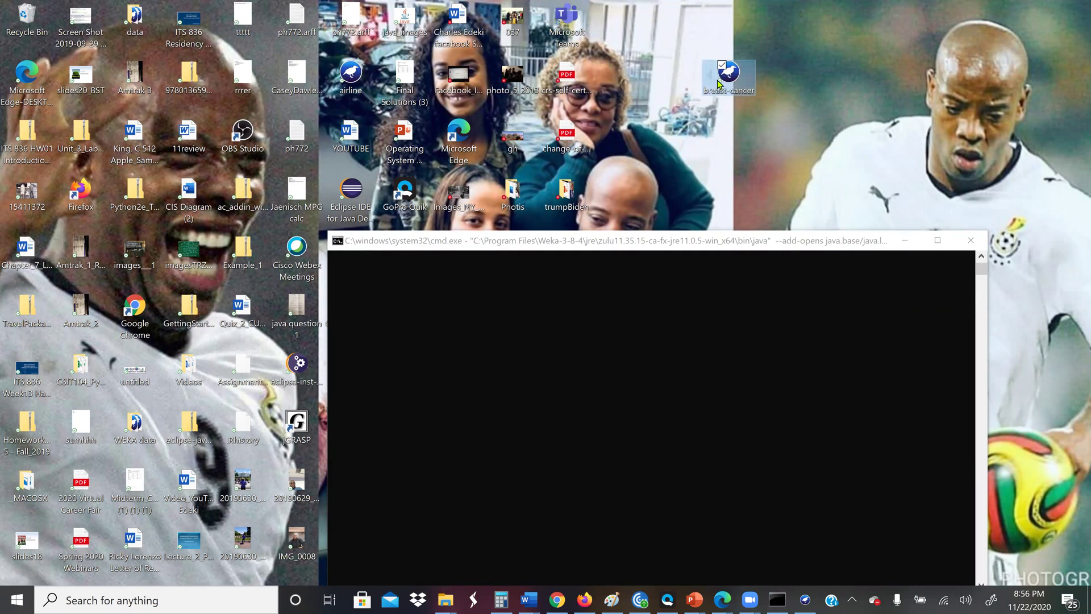
{"action": "left_click", "coordinate": [808, 80]}
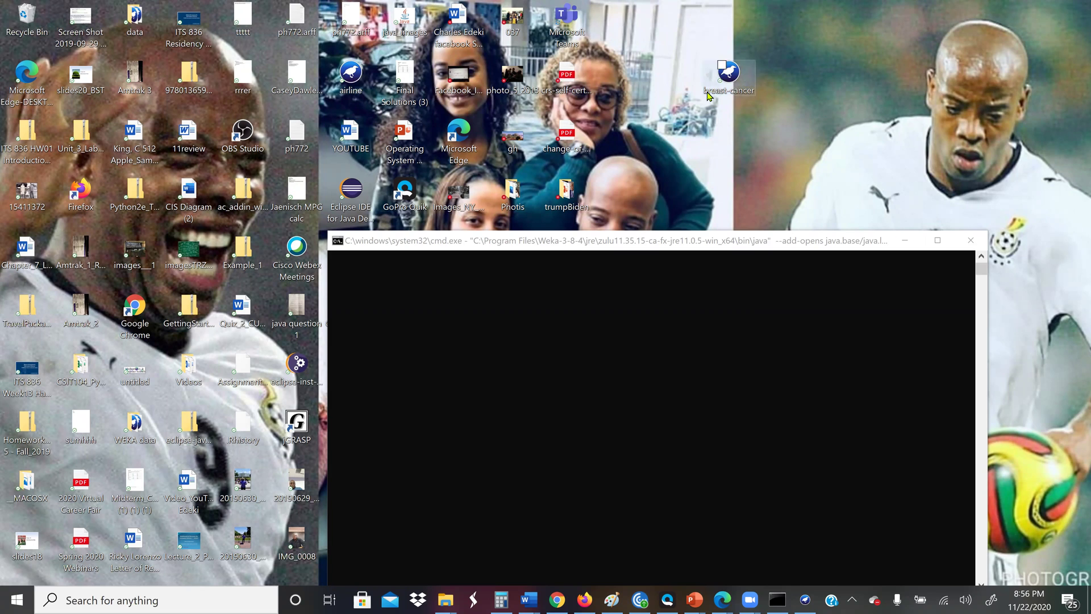
{"action": "mouse_move", "coordinate": [729, 85]}
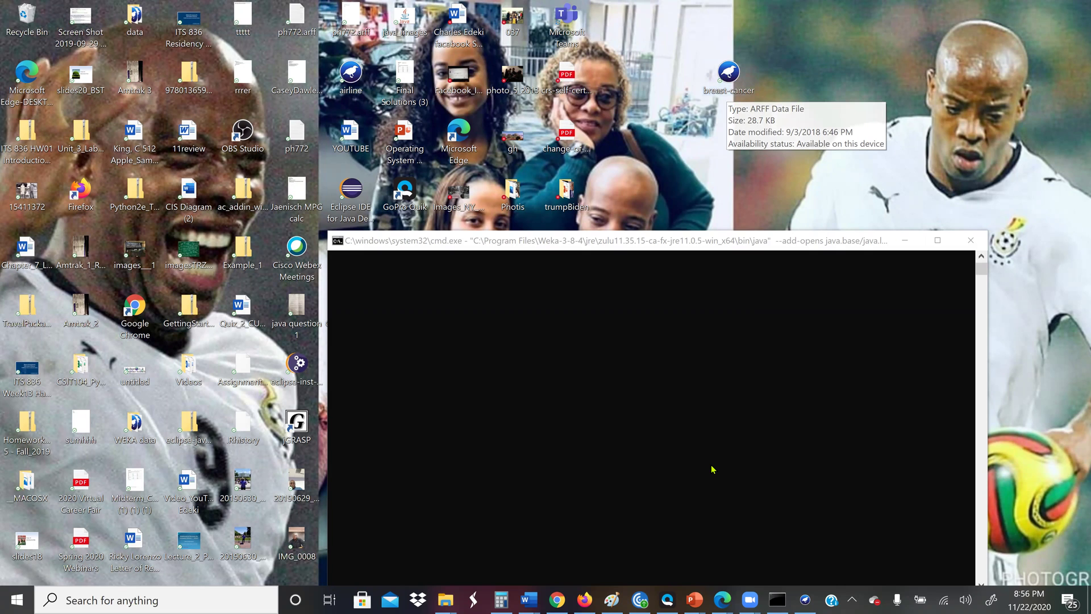
Launch the Explorer from the restored and maximized Weka GUI Chooser and begin opening a data file
{"action": "left_click", "coordinate": [805, 600]}
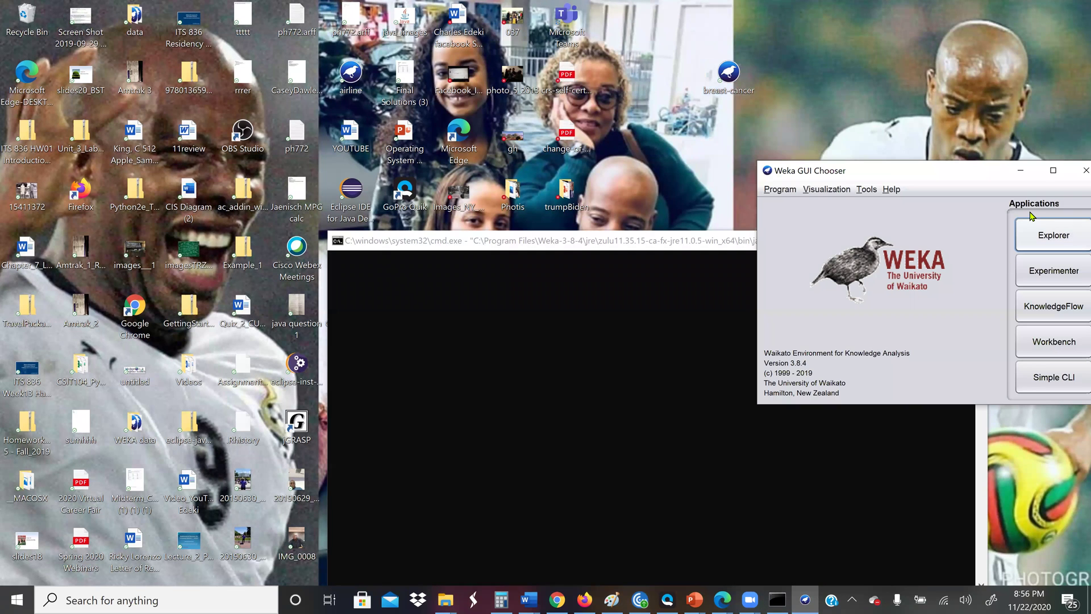
{"action": "left_click", "coordinate": [1053, 170]}
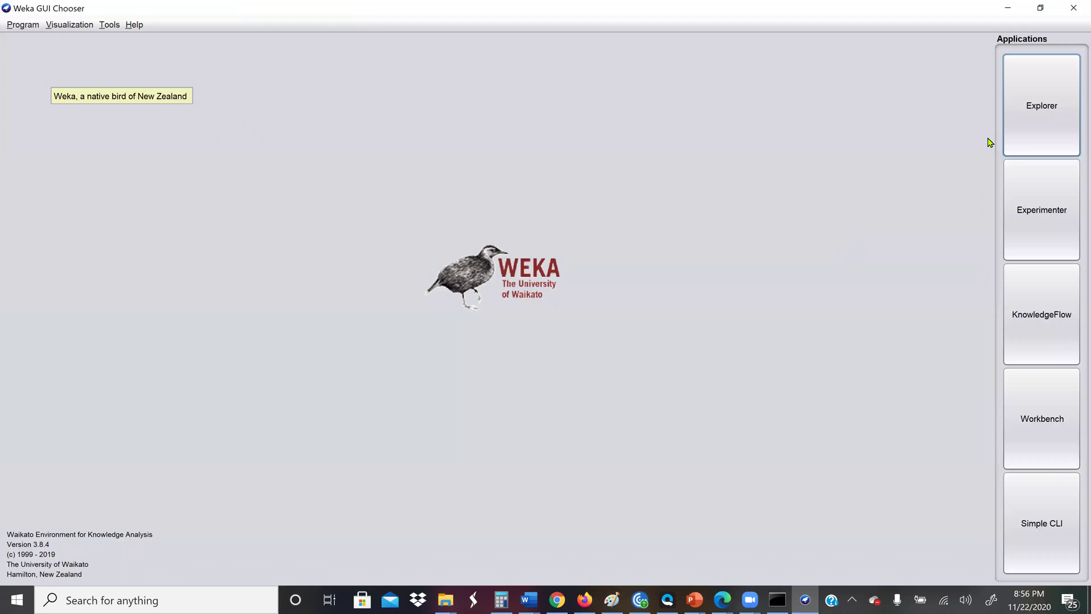
{"action": "left_click", "coordinate": [1028, 112]}
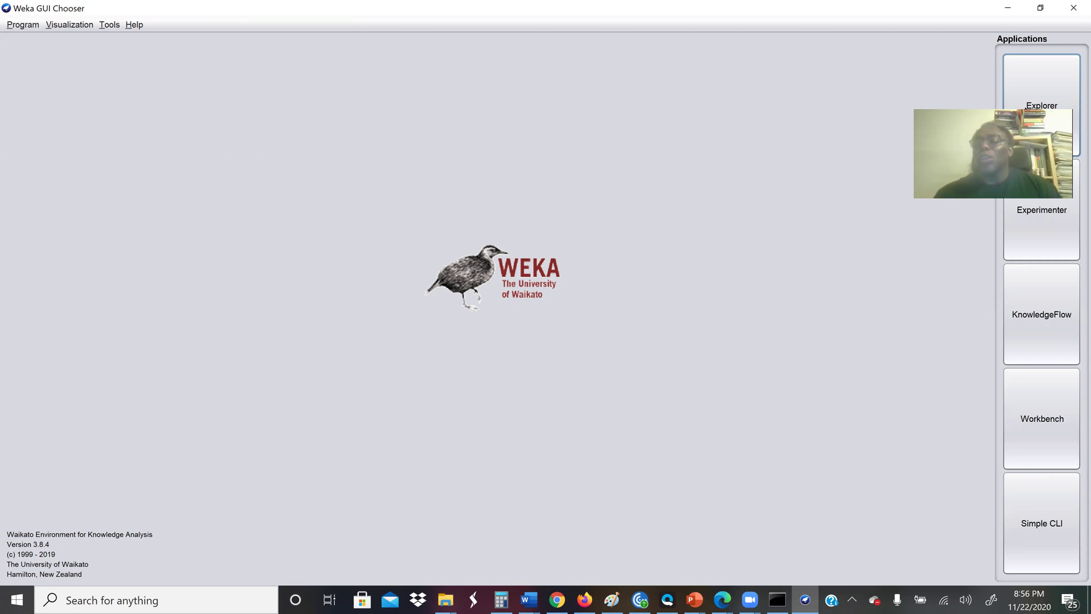
{"action": "left_click", "coordinate": [1043, 107]}
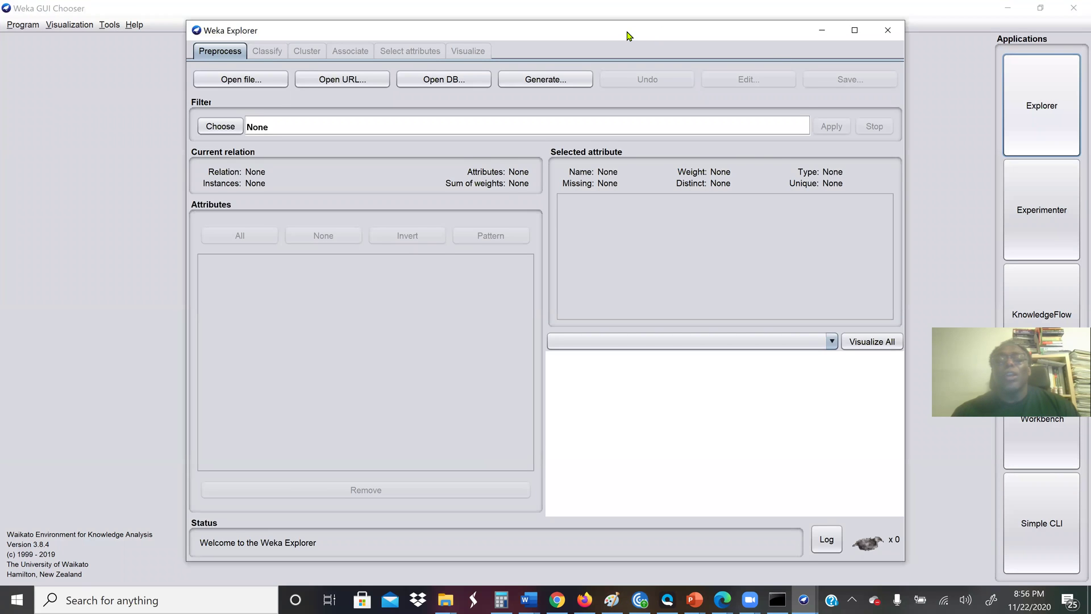
{"action": "left_click_drag", "start_coordinate": [571, 24], "coordinate": [527, 20]}
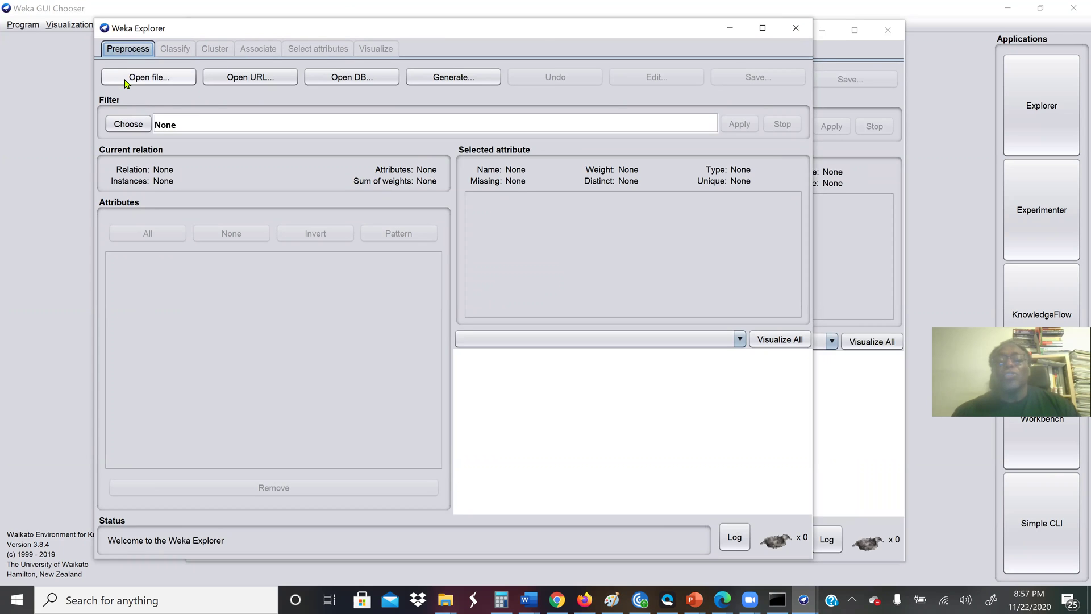
{"action": "left_click", "coordinate": [130, 81]}
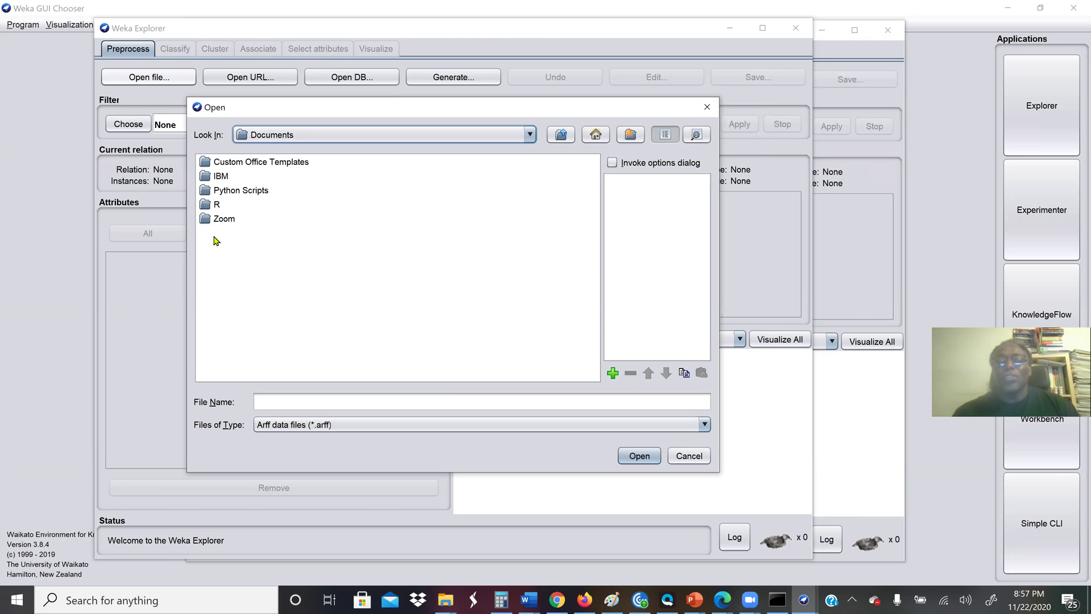
Browse to the user's profile folder inside Users on the Windows (C:) drive
{"action": "left_click", "coordinate": [257, 135]}
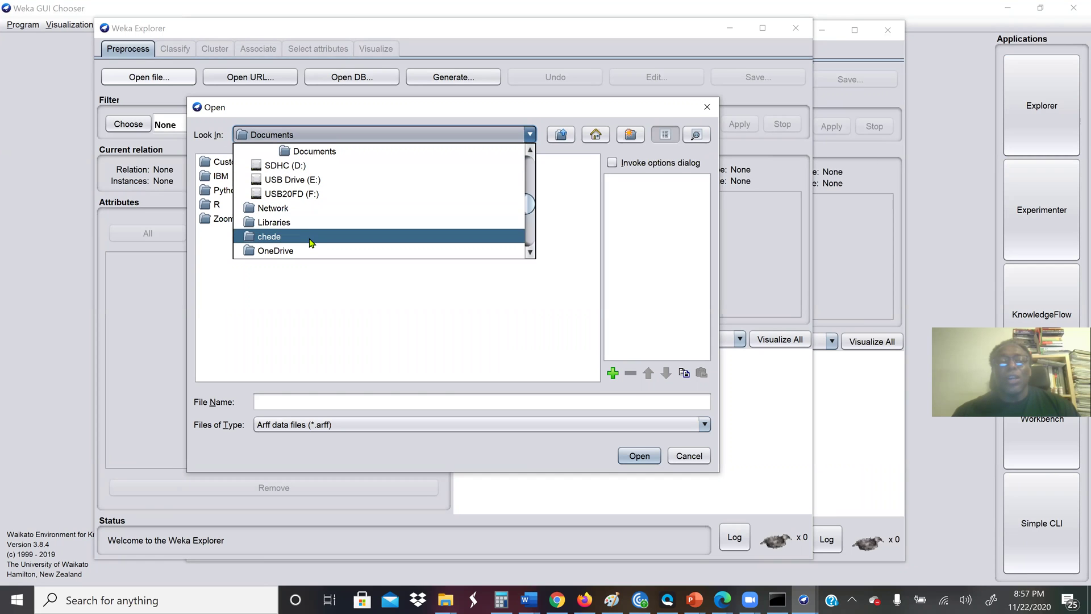
{"action": "left_click", "coordinate": [530, 187]}
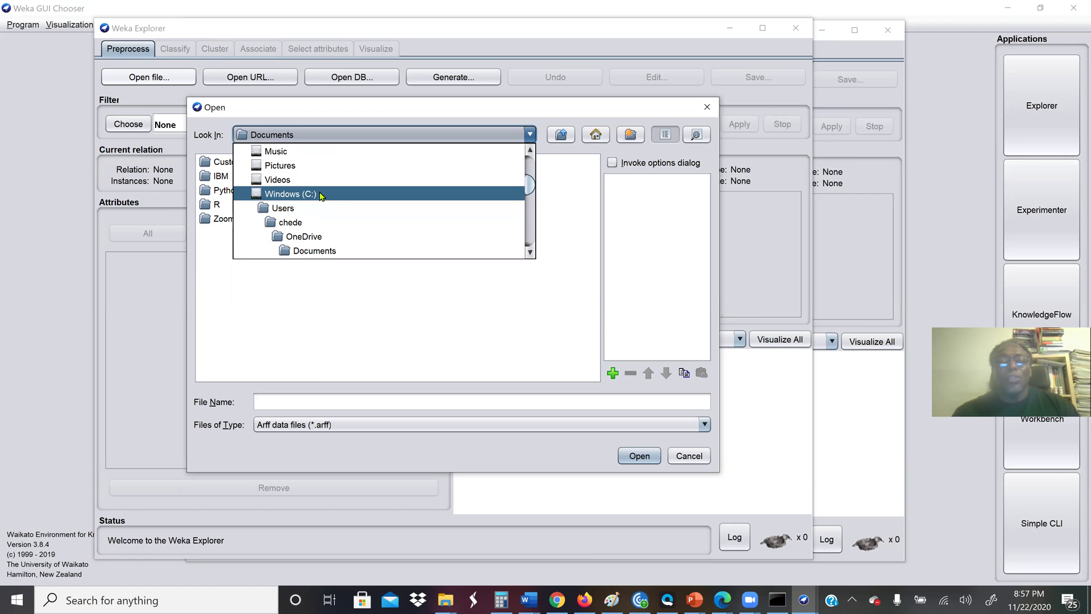
{"action": "left_click", "coordinate": [310, 210]}
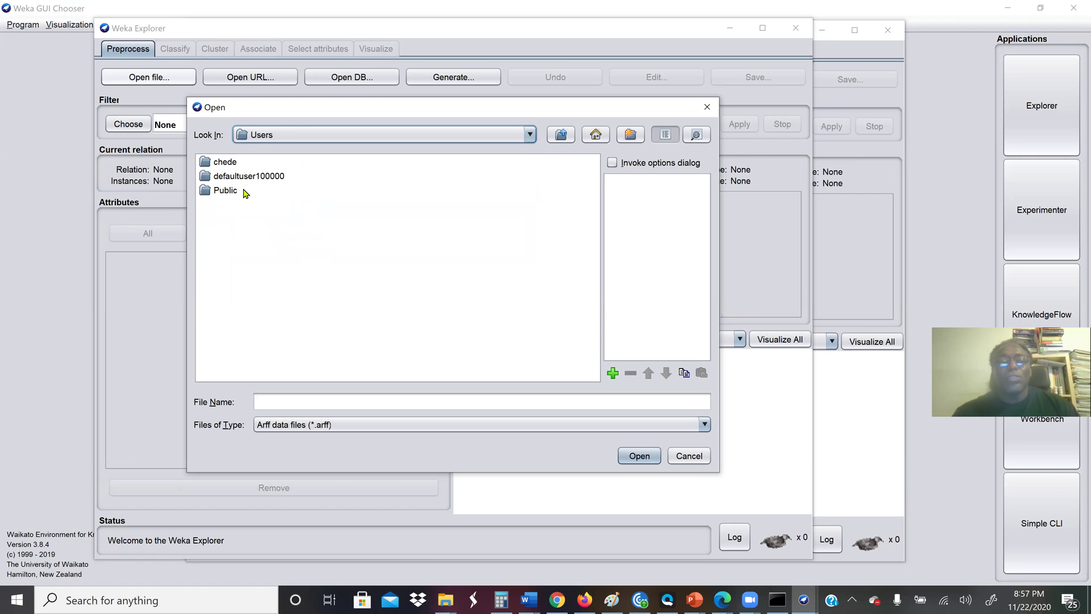
{"action": "double_click", "coordinate": [225, 163]}
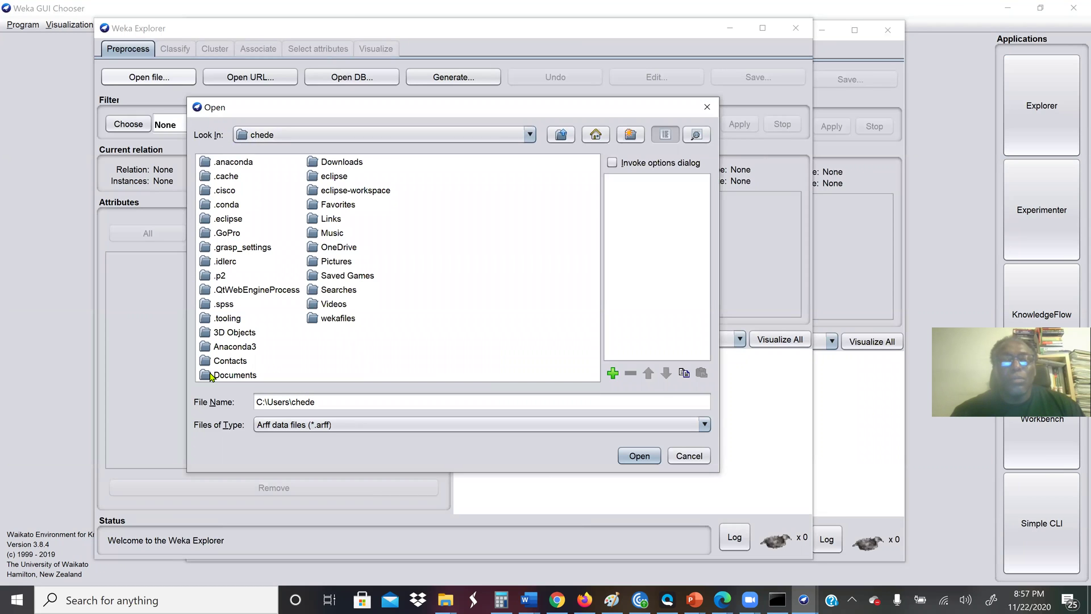
Return to the Windows (C:) drive, try to enter Program Files, and look inside Program Files (x86)
{"action": "left_click", "coordinate": [529, 133]}
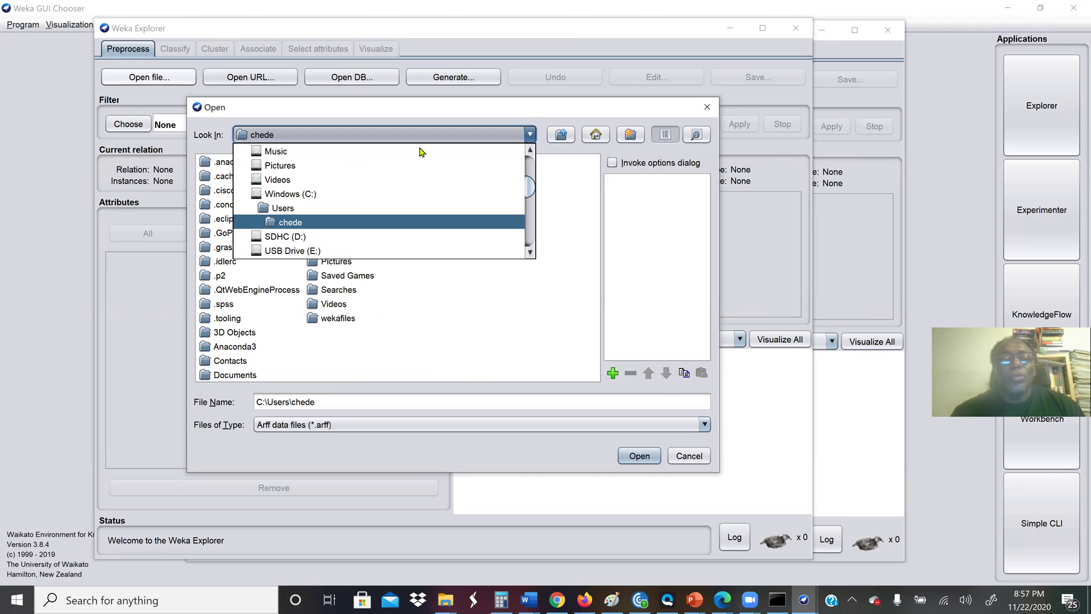
{"action": "left_click", "coordinate": [408, 193]}
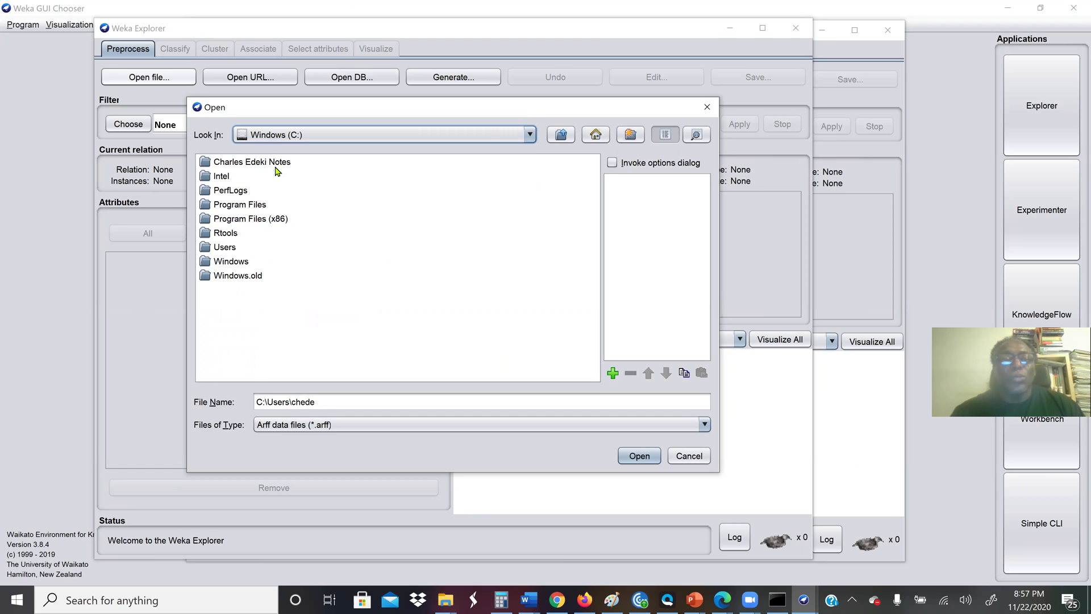
{"action": "left_click", "coordinate": [252, 209]}
{"action": "left_click", "coordinate": [254, 207]}
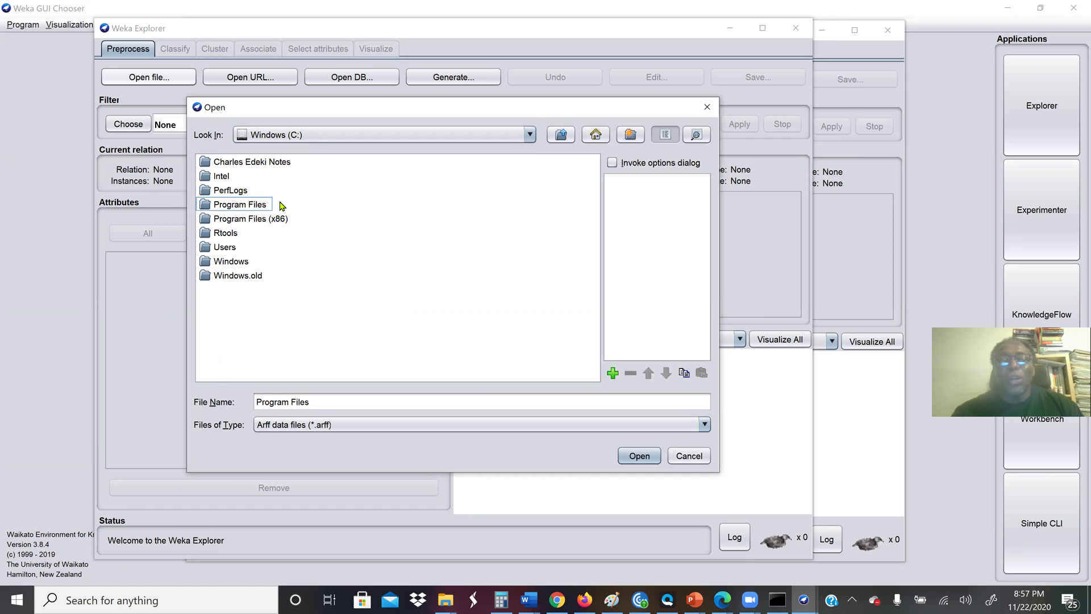
{"action": "left_click", "coordinate": [246, 205]}
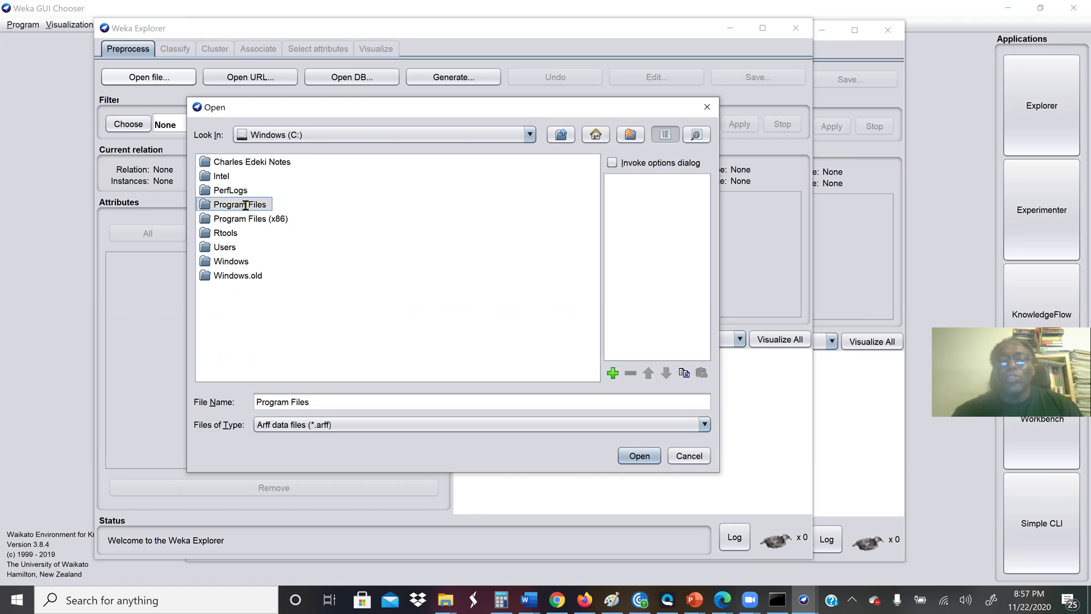
{"action": "double_click", "coordinate": [257, 204]}
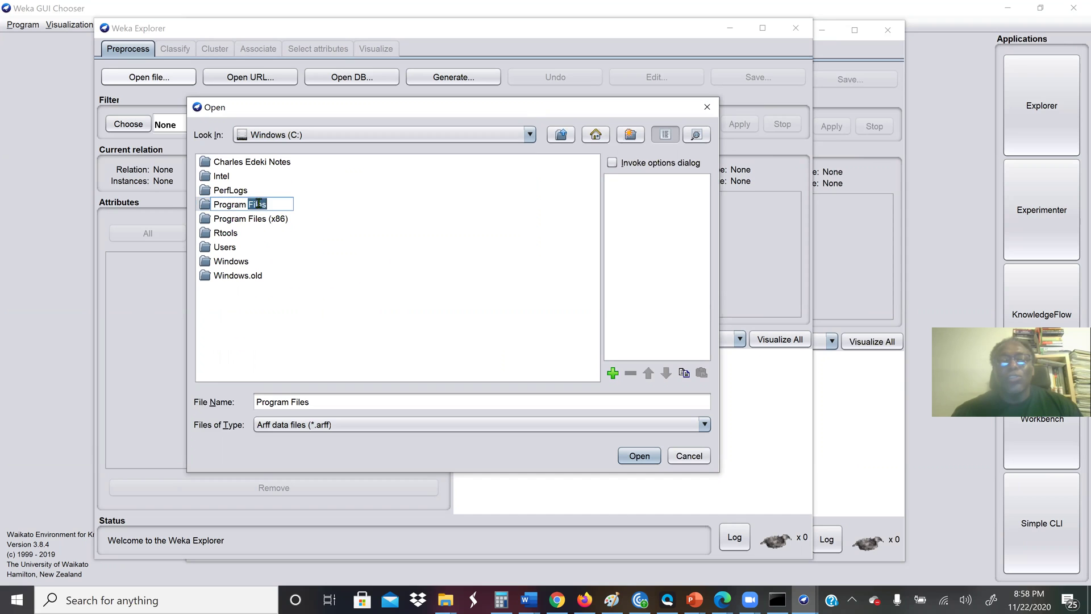
{"action": "double_click", "coordinate": [253, 219]}
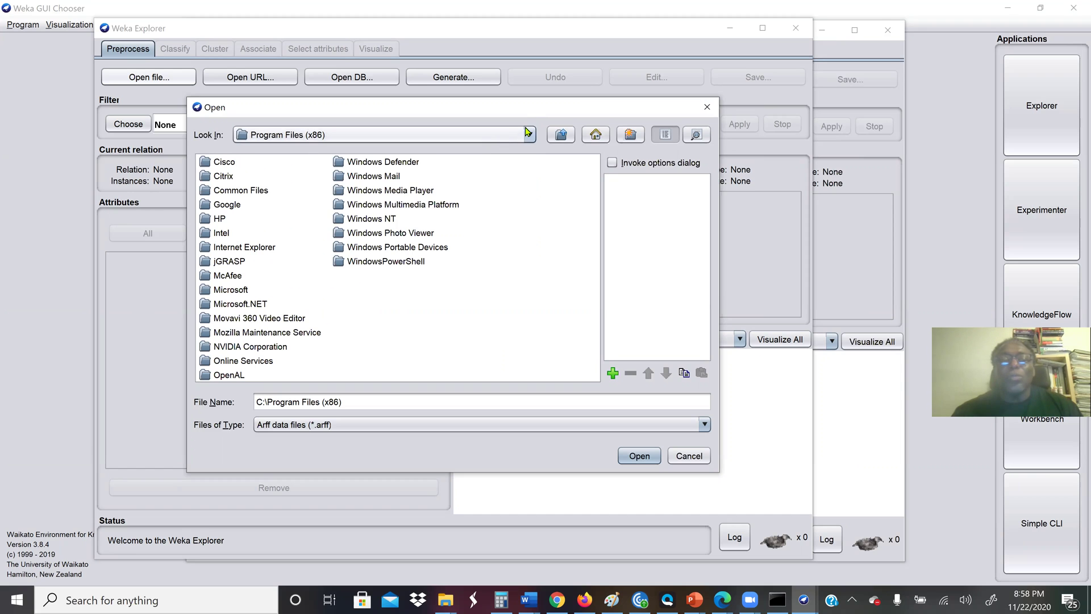
Go back to the Windows (C:) drive and open the Program Files folder
{"action": "left_click", "coordinate": [503, 138]}
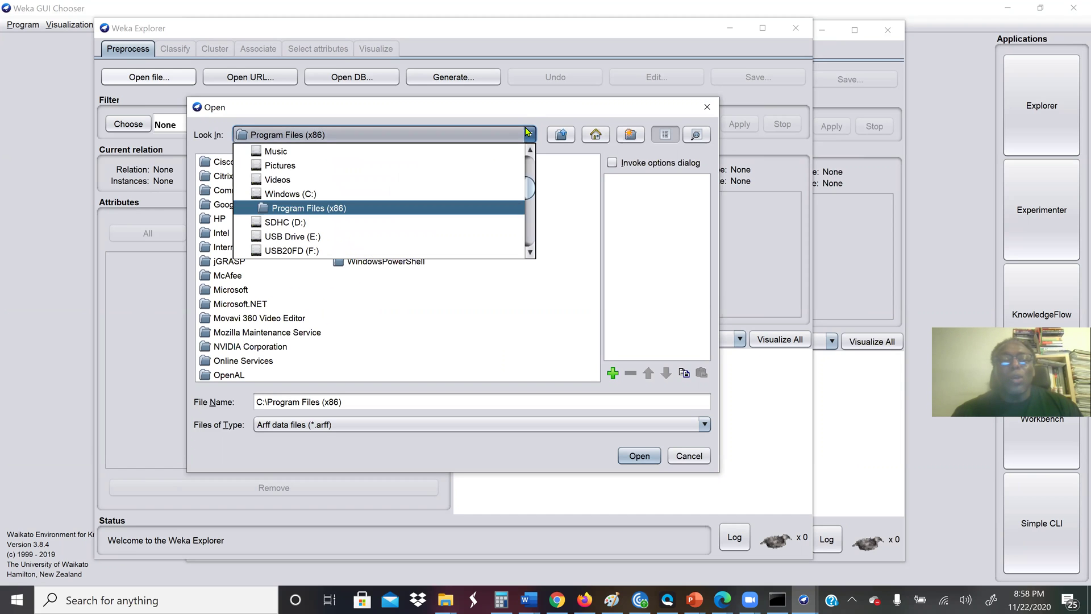
{"action": "left_click", "coordinate": [404, 194]}
{"action": "left_click", "coordinate": [255, 206]}
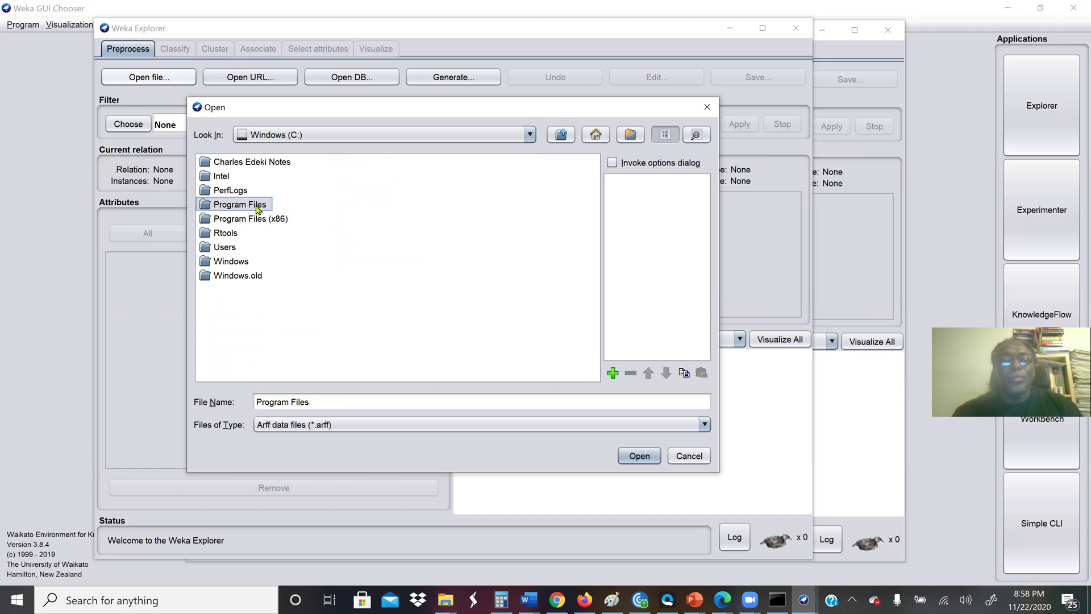
{"action": "double_click", "coordinate": [256, 206]}
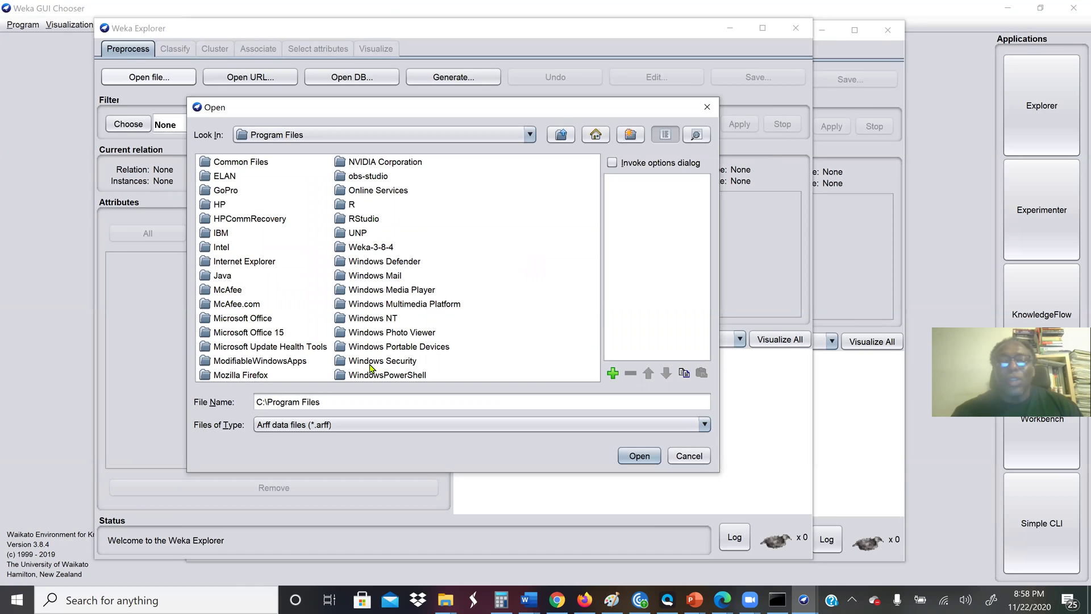
Open diabetes.arff from the data folder inside Weka-3-8-4
{"action": "double_click", "coordinate": [387, 250]}
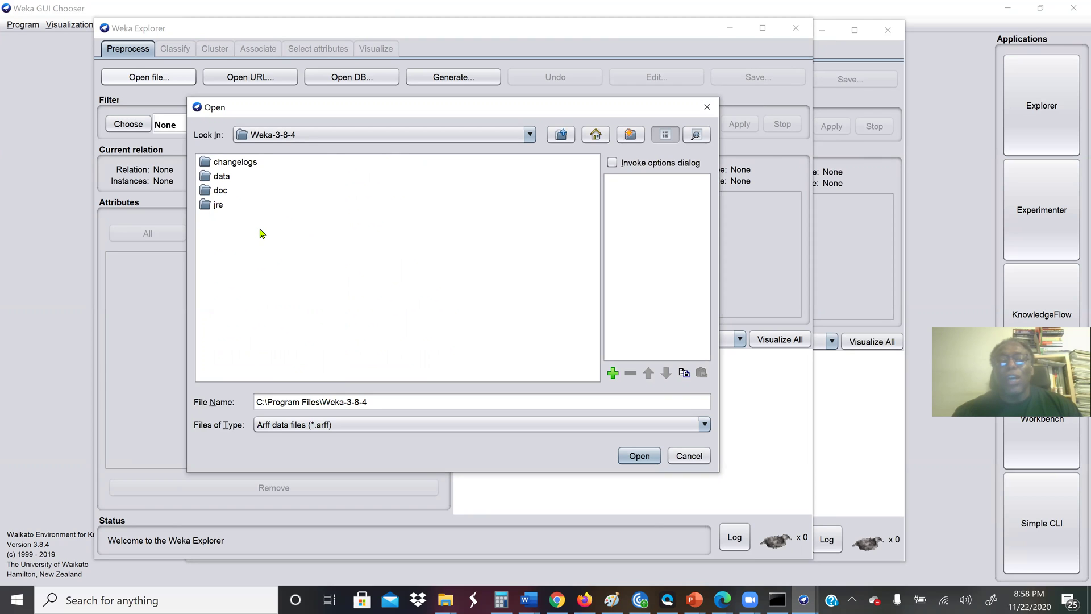
{"action": "double_click", "coordinate": [227, 179]}
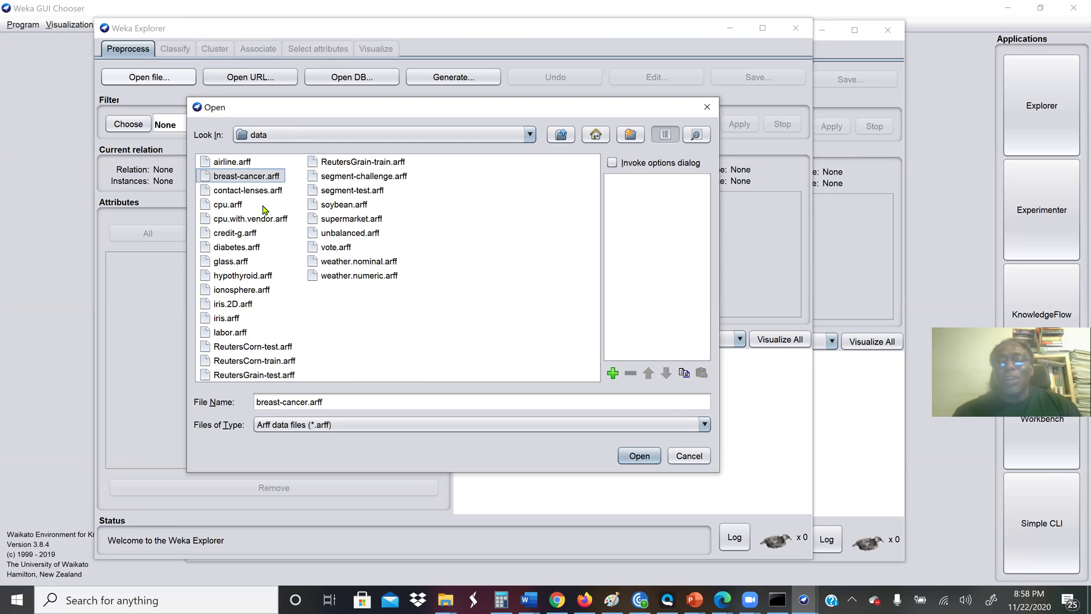
{"action": "left_click", "coordinate": [391, 338]}
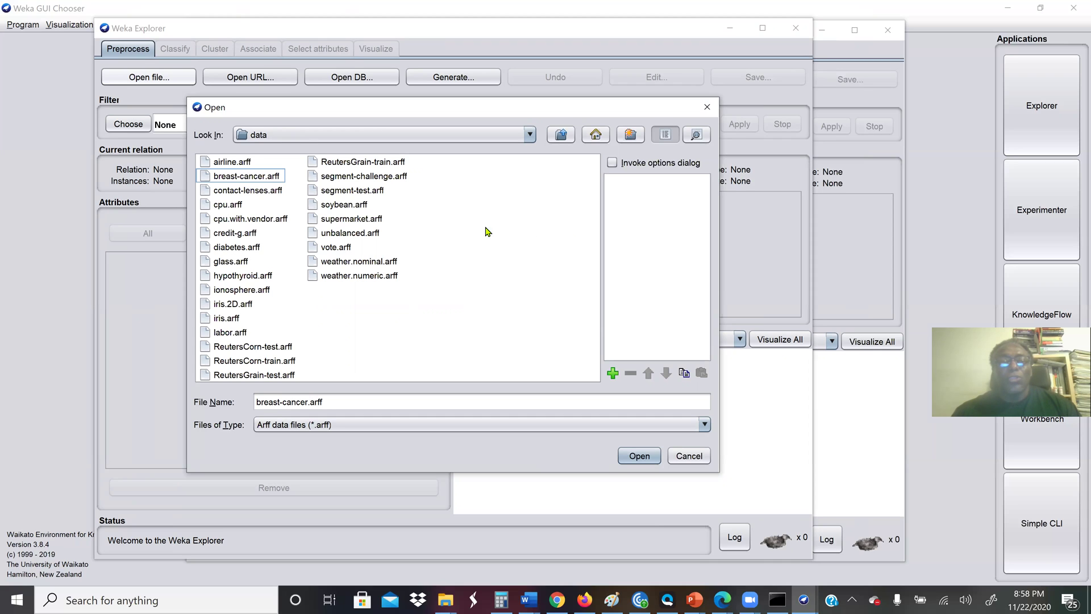
{"action": "double_click", "coordinate": [236, 248]}
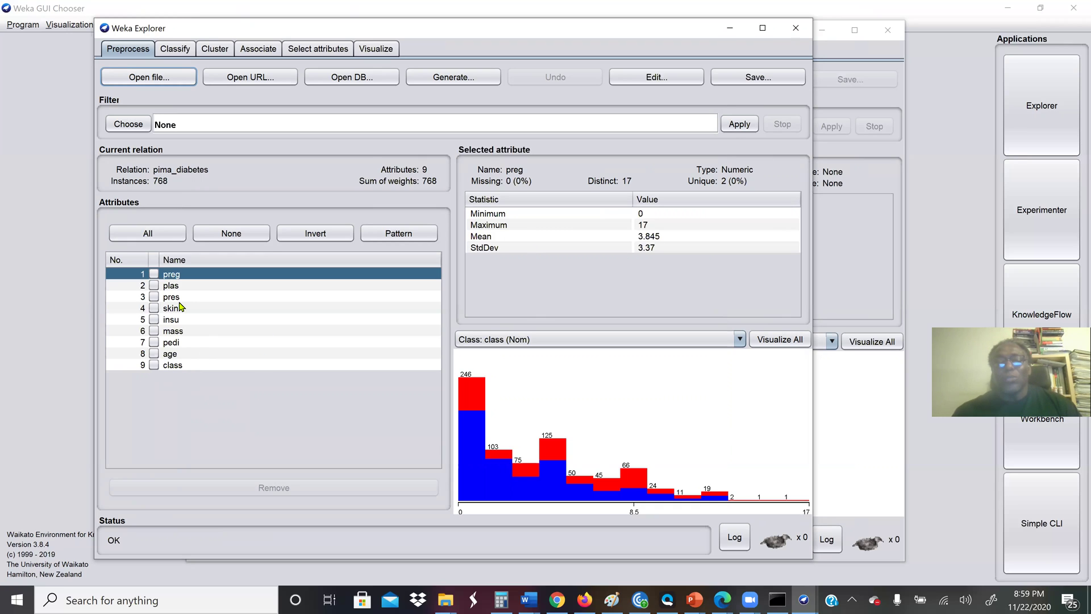
Review the statistics and histograms of the plas, pres, skin and preg attributes
{"action": "left_click", "coordinate": [170, 287]}
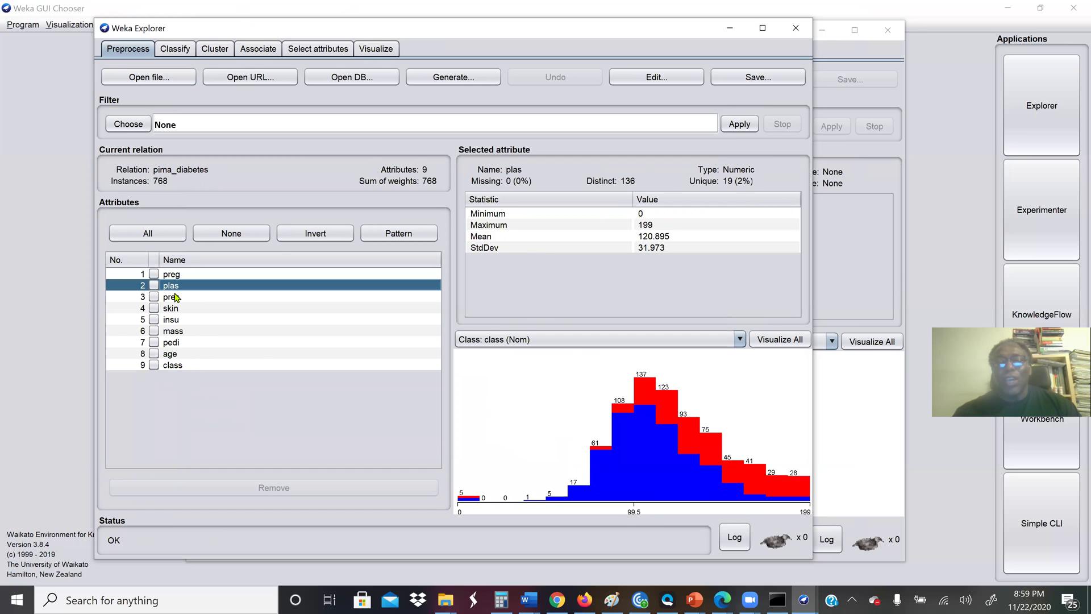
{"action": "left_click", "coordinate": [177, 297]}
{"action": "left_click", "coordinate": [176, 308]}
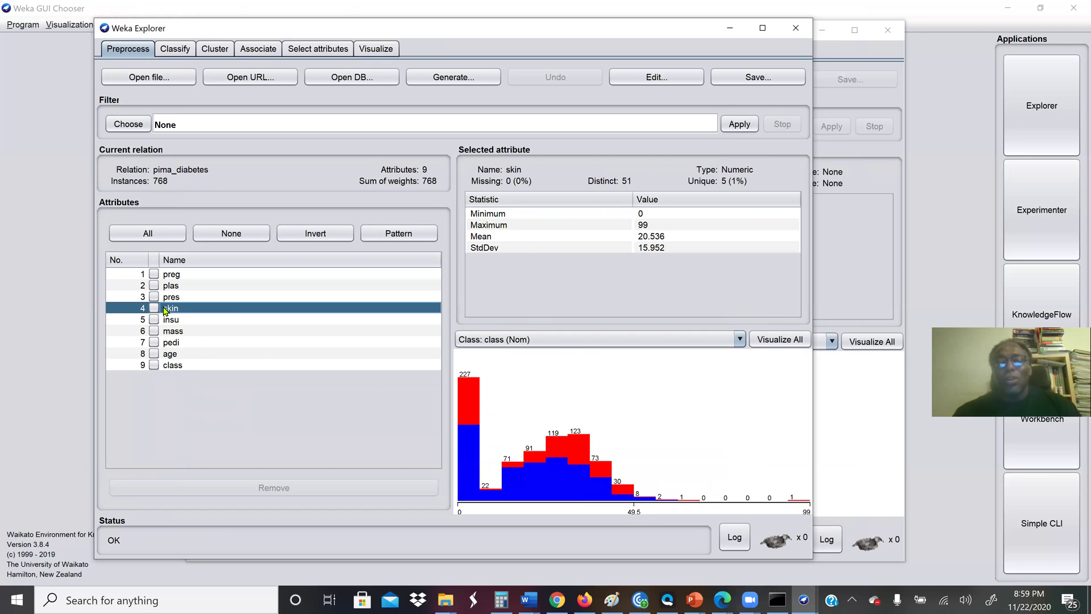
{"action": "left_click", "coordinate": [170, 298]}
{"action": "left_click", "coordinate": [171, 286]}
{"action": "left_click", "coordinate": [173, 276]}
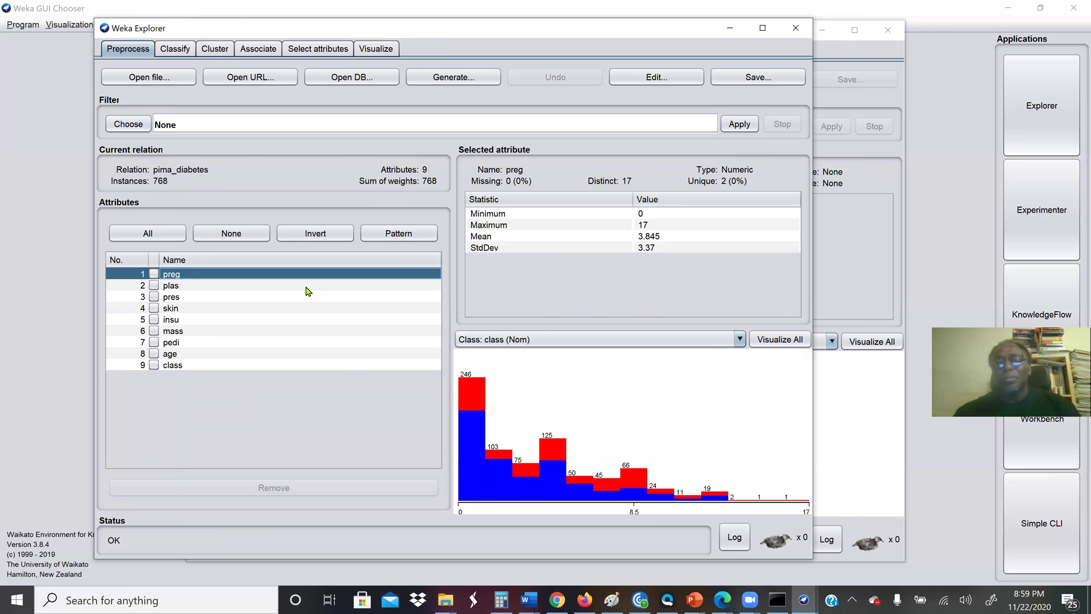
Examine the label counts and bars of the class attribute, and compare them with the class colours in the preg histogram
{"action": "left_click", "coordinate": [172, 367]}
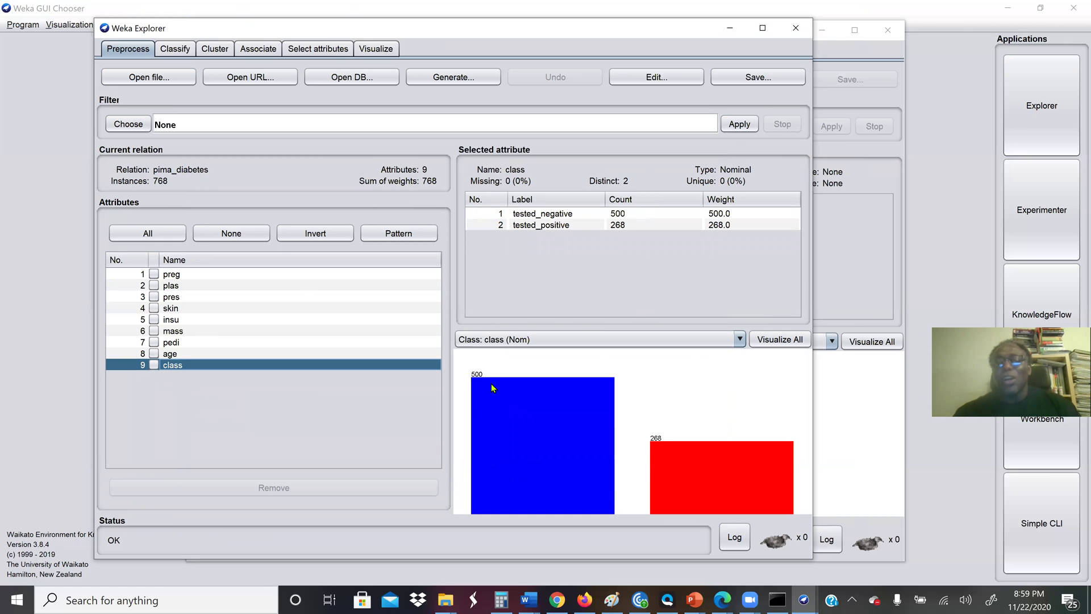
{"action": "mouse_move", "coordinate": [487, 382]}
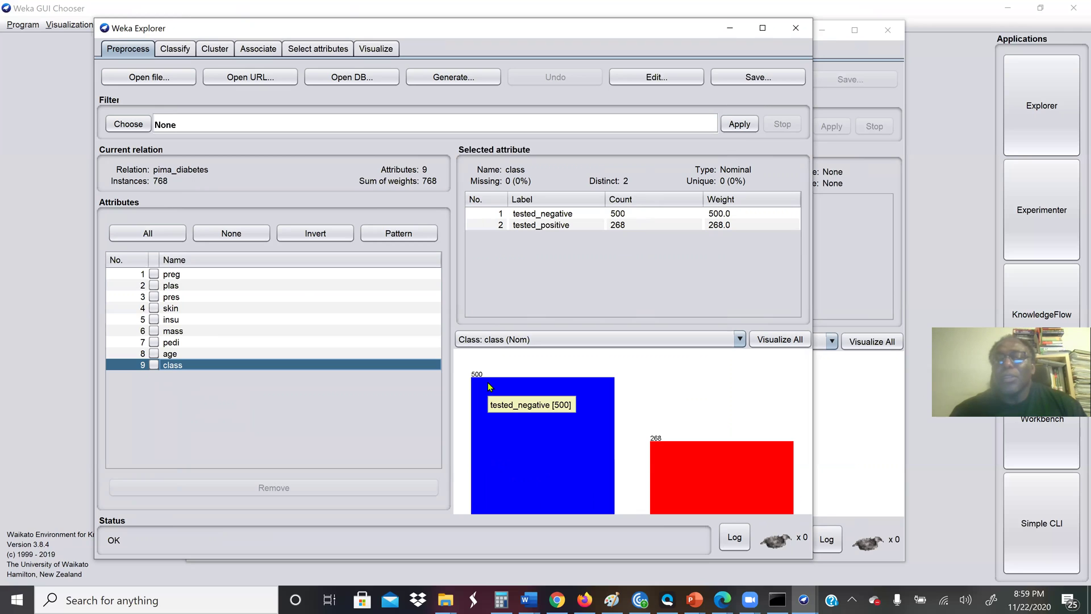
{"action": "mouse_move", "coordinate": [654, 452]}
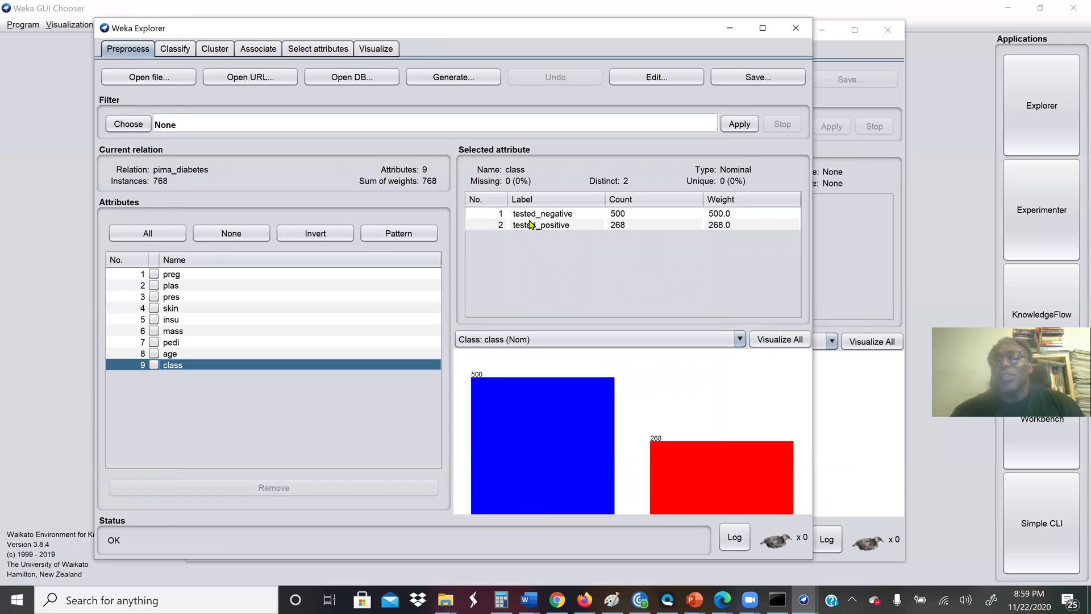
{"action": "mouse_move", "coordinate": [578, 411]}
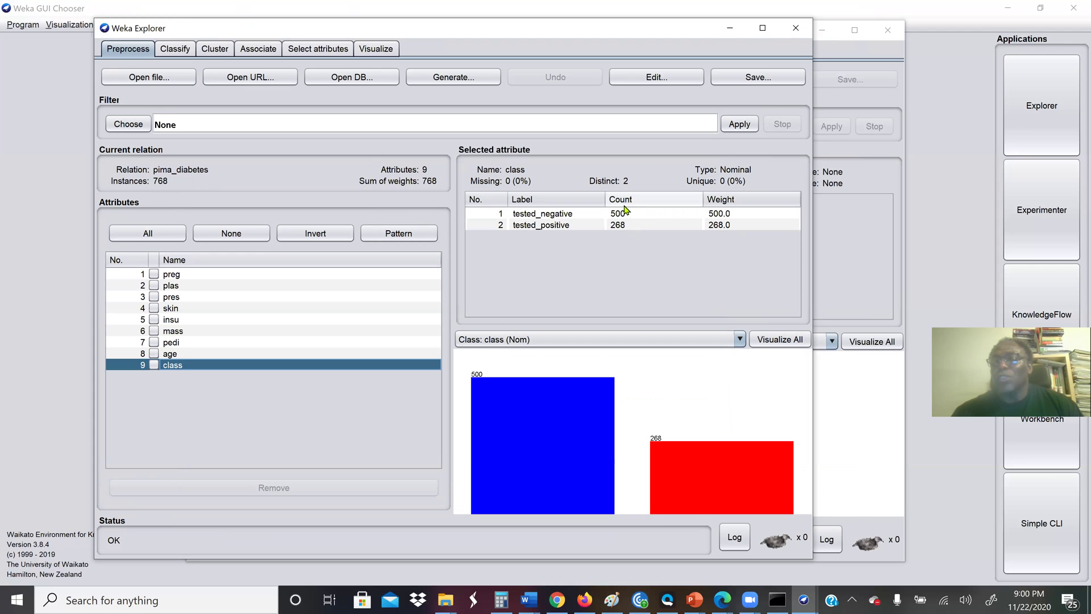
{"action": "left_click", "coordinate": [176, 276]}
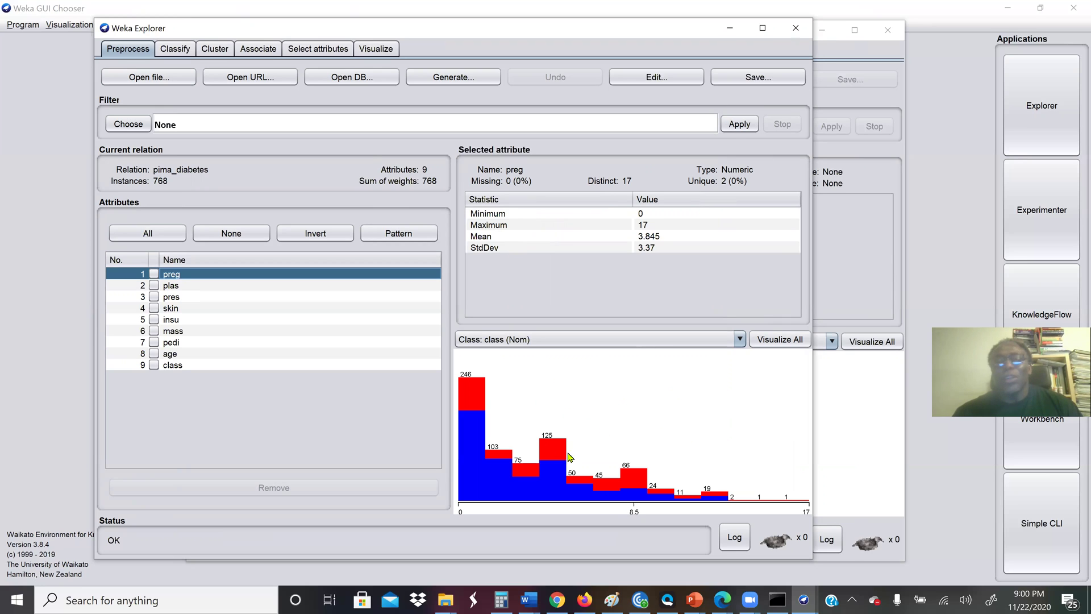
{"action": "mouse_move", "coordinate": [618, 486]}
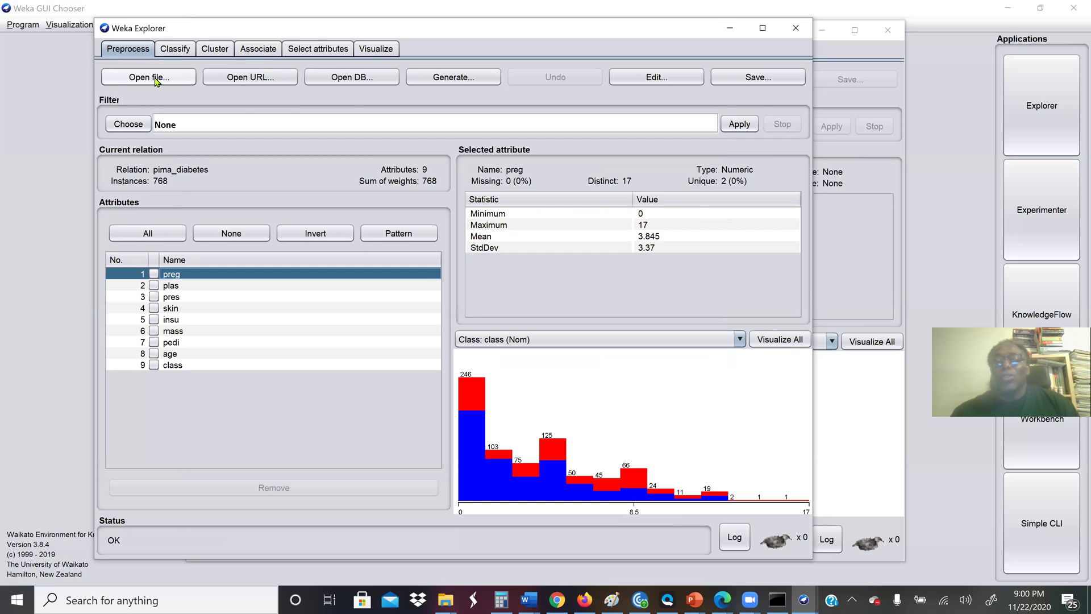
{"action": "left_click", "coordinate": [243, 82]}
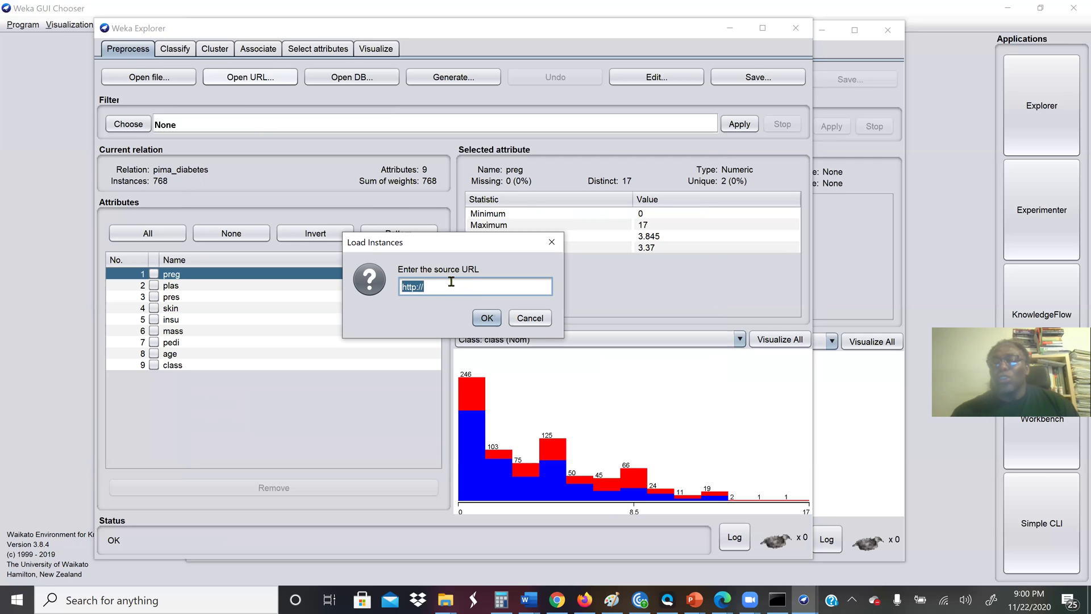
{"action": "left_click", "coordinate": [484, 319]}
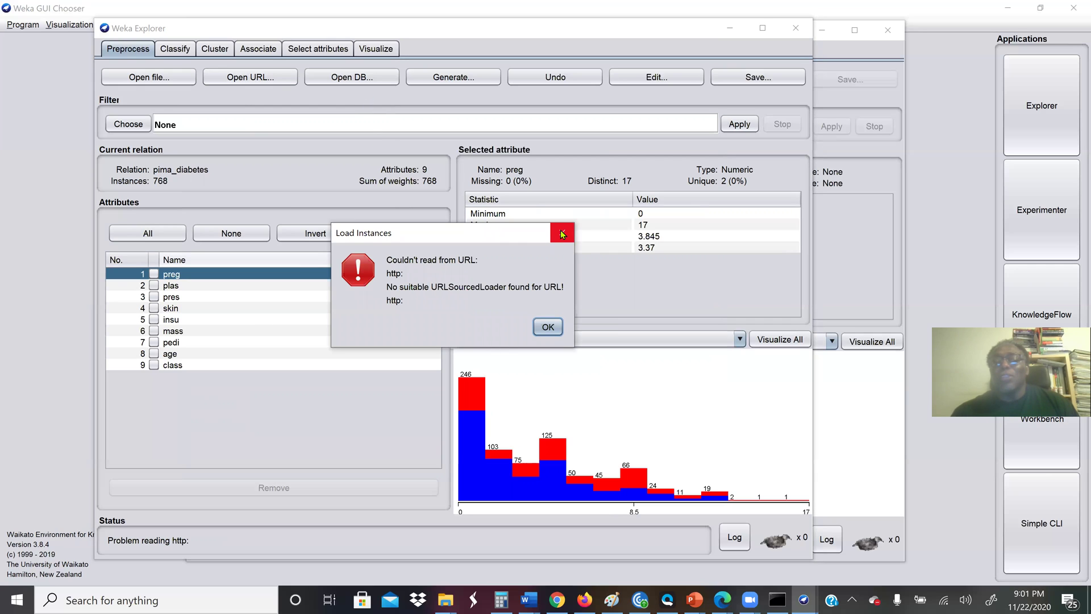
{"action": "left_click", "coordinate": [561, 234]}
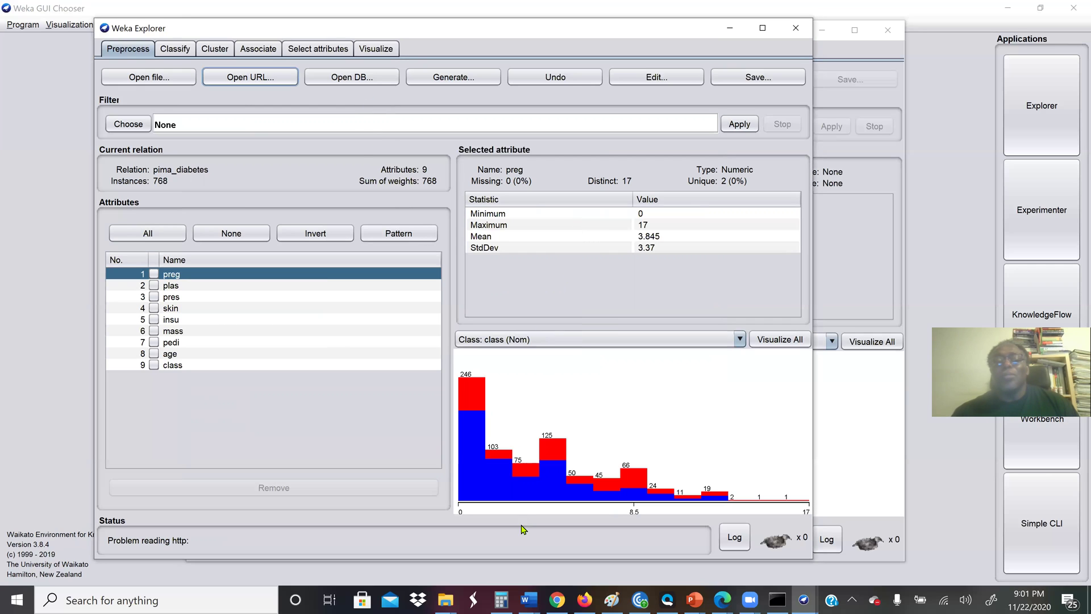
Look at the database, data generator and file-opening dialogs as data sources, closing each without loading anything
{"action": "left_click", "coordinate": [354, 78]}
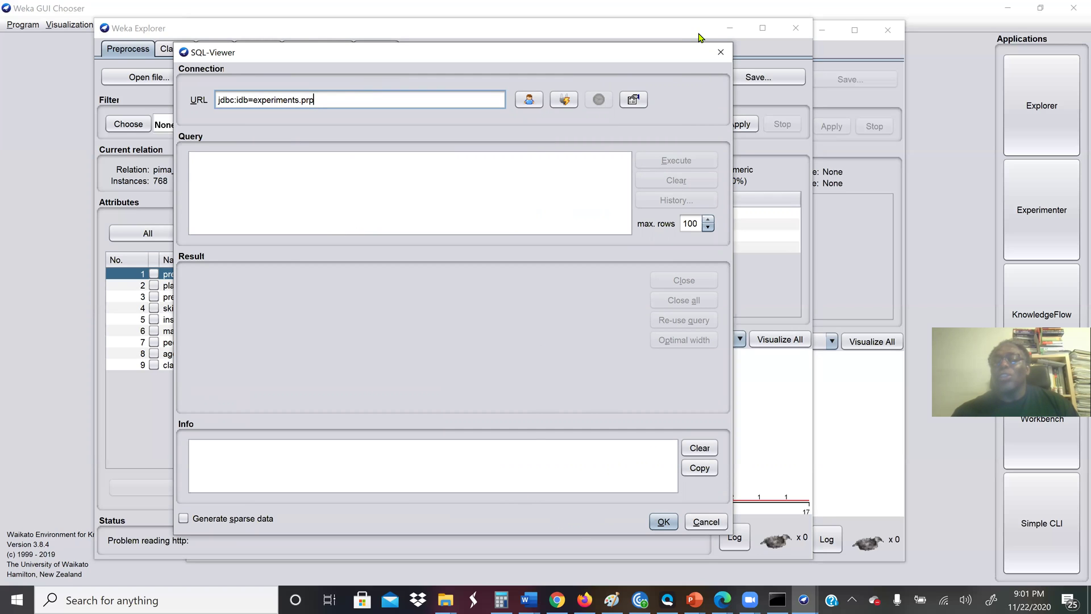
{"action": "left_click", "coordinate": [719, 52]}
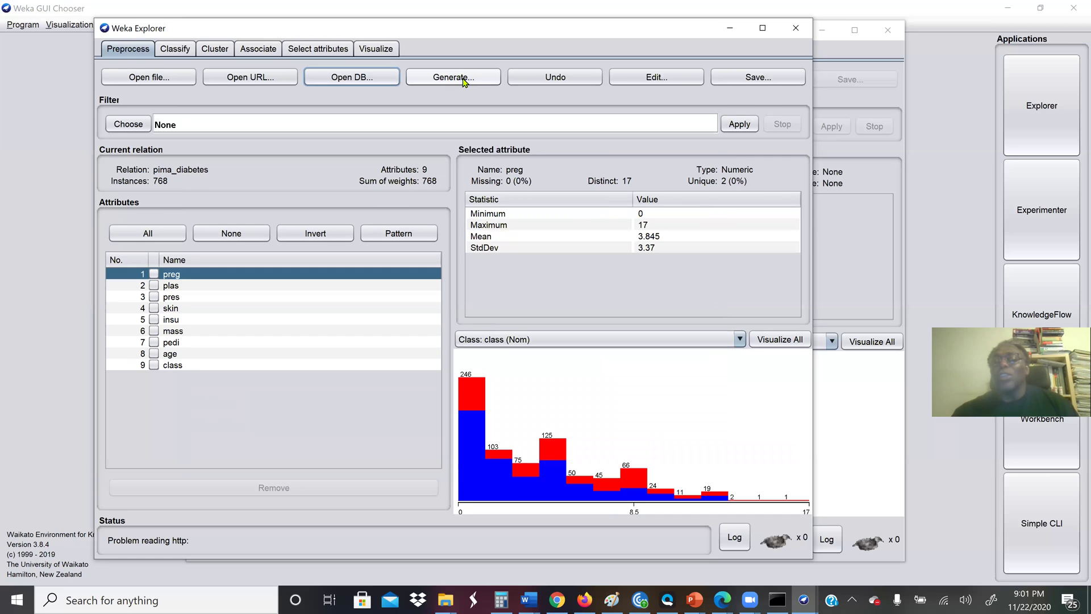
{"action": "left_click", "coordinate": [470, 80]}
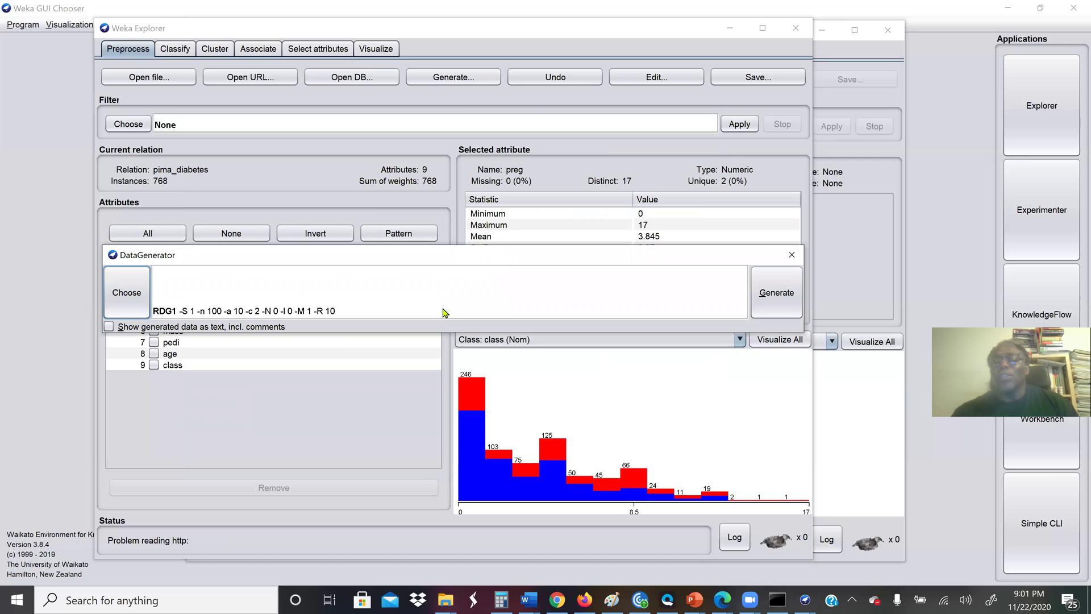
{"action": "left_click", "coordinate": [149, 82]}
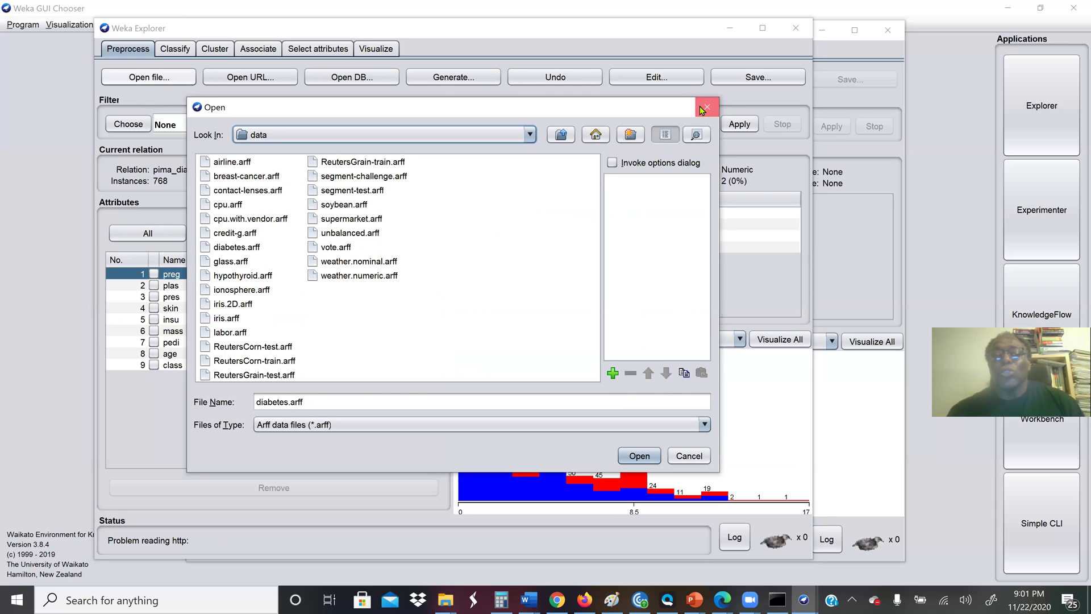
{"action": "left_click", "coordinate": [706, 108]}
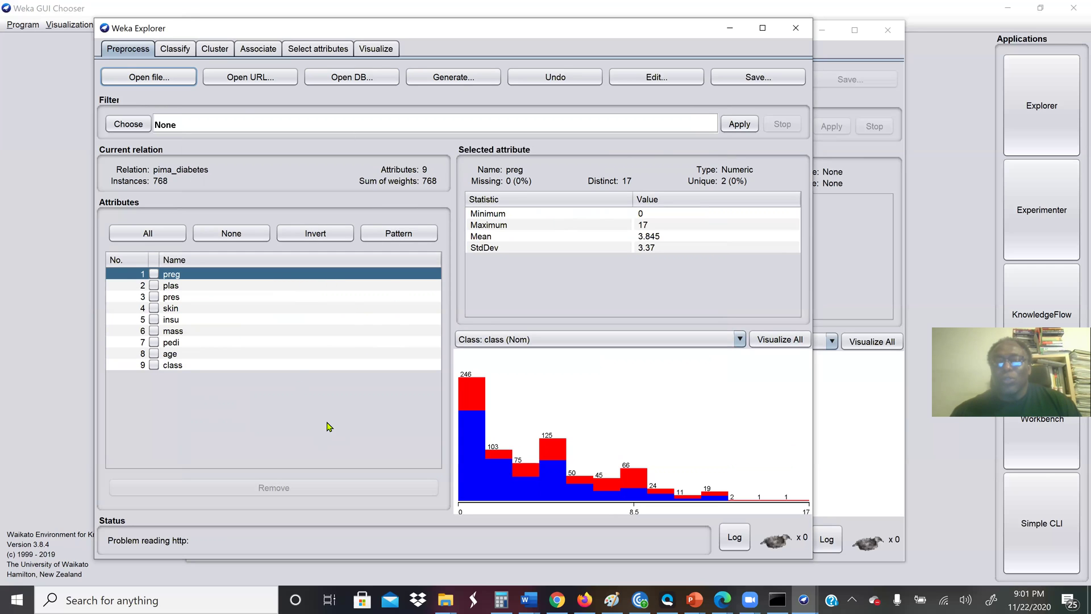
{"action": "left_click", "coordinate": [720, 600]}
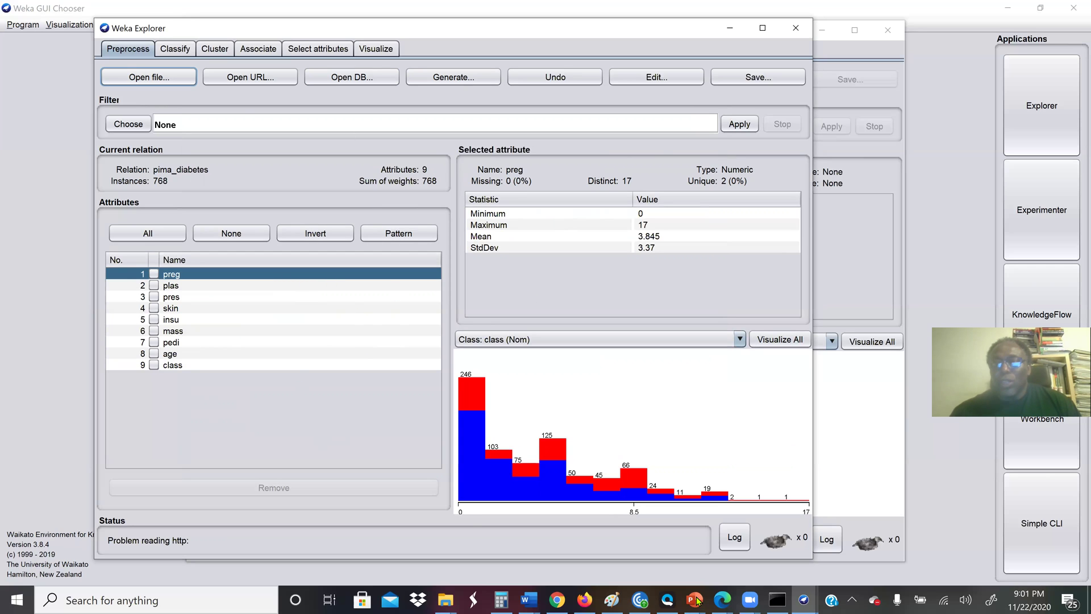